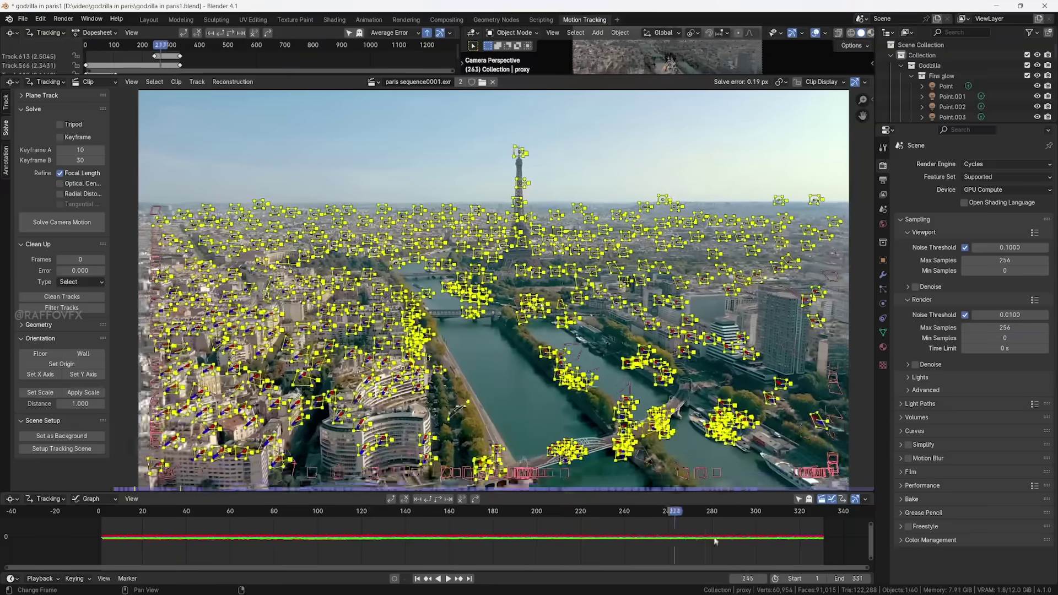
# Stop playback of the tracked Paris footage and return to frame 1
pyautogui.press('Escape')
pyautogui.hotkey('alt', 'a')
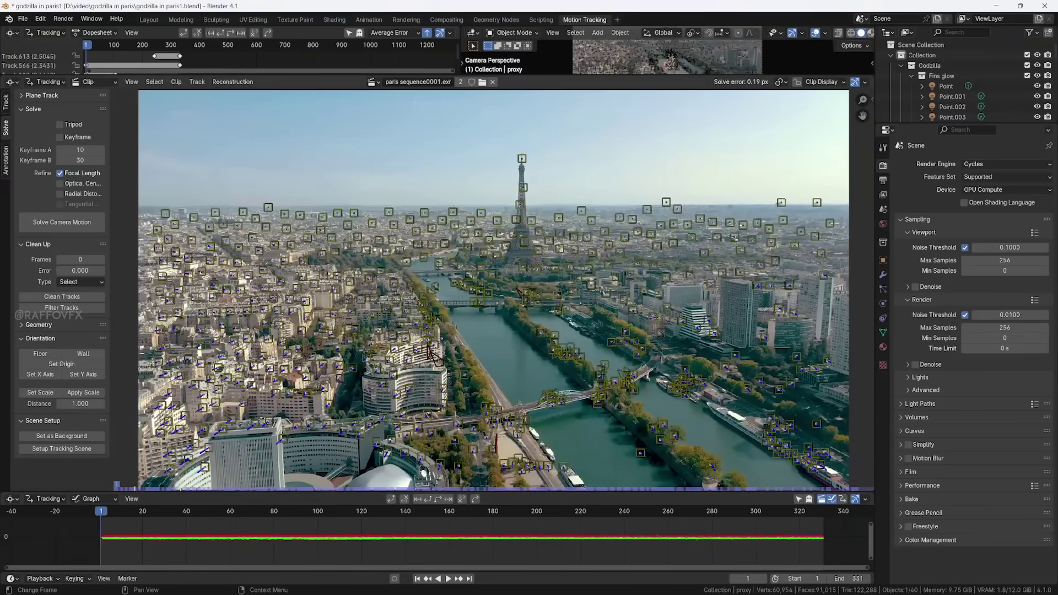
# Deselect all track markers and rotate the solved camera and point cloud so the river lies flat
pyautogui.click(6, 160)
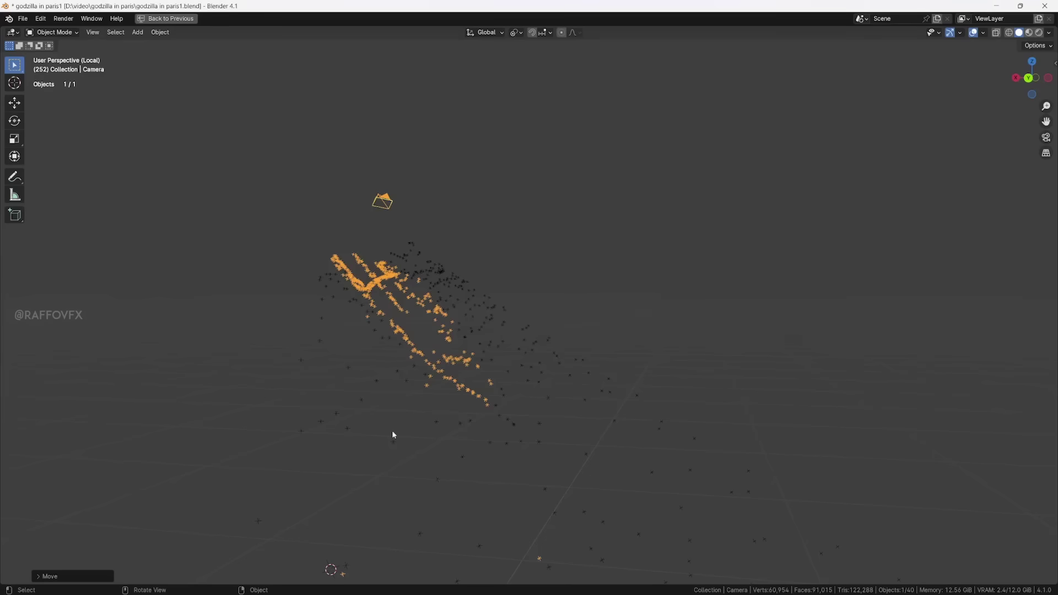
pyautogui.moveTo(304, 289); pyautogui.dragTo(469, 266, button='middle')
pyautogui.press('KP_7')
pyautogui.press('r')
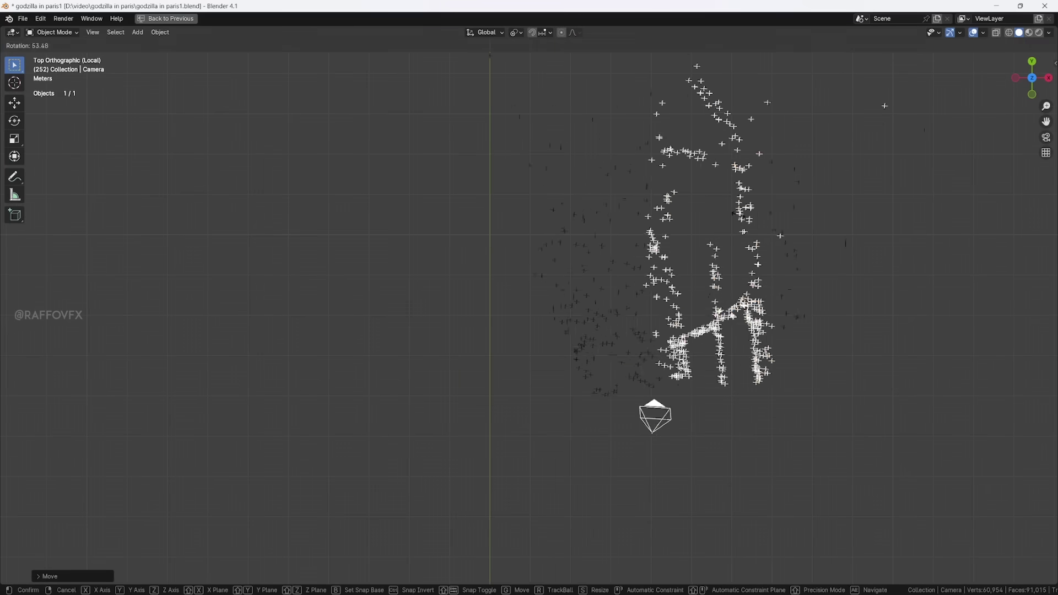
pyautogui.click(521, 282)
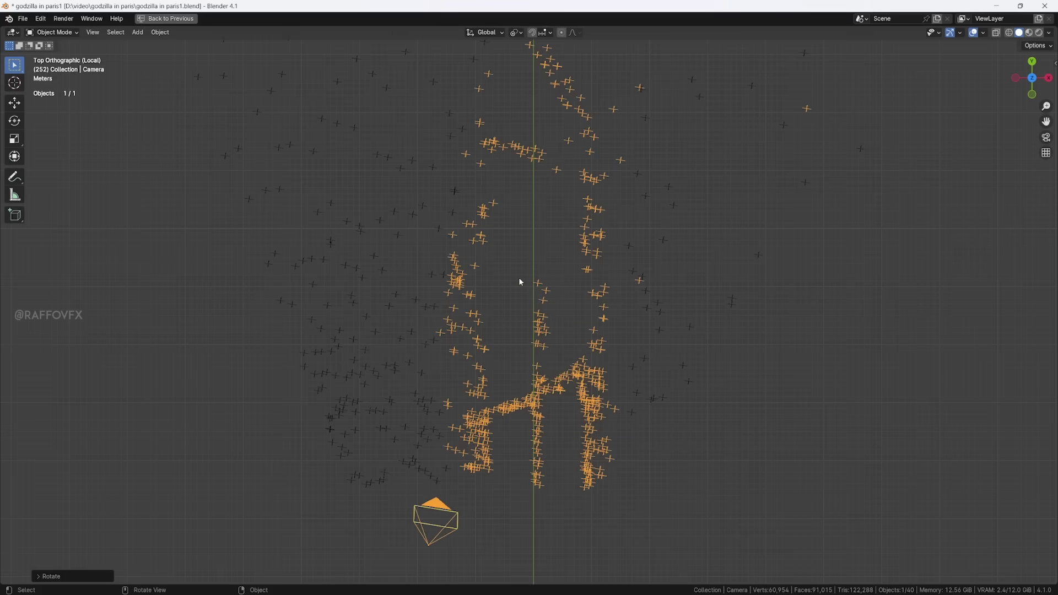
pyautogui.hotkey('ctrl', 'z')
pyautogui.press('r')
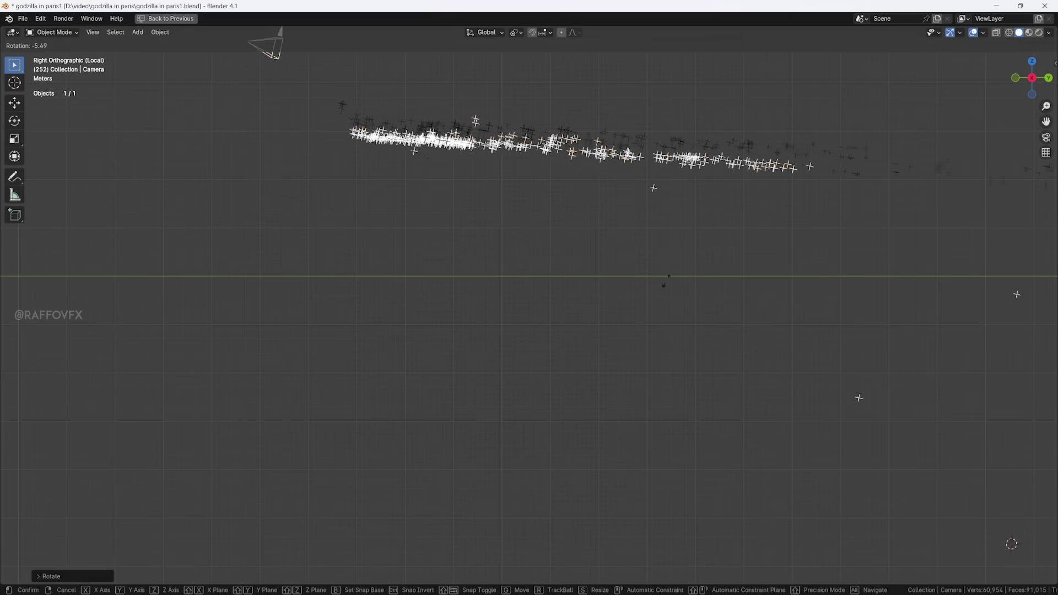
pyautogui.press('Escape')
pyautogui.press('KP_1')
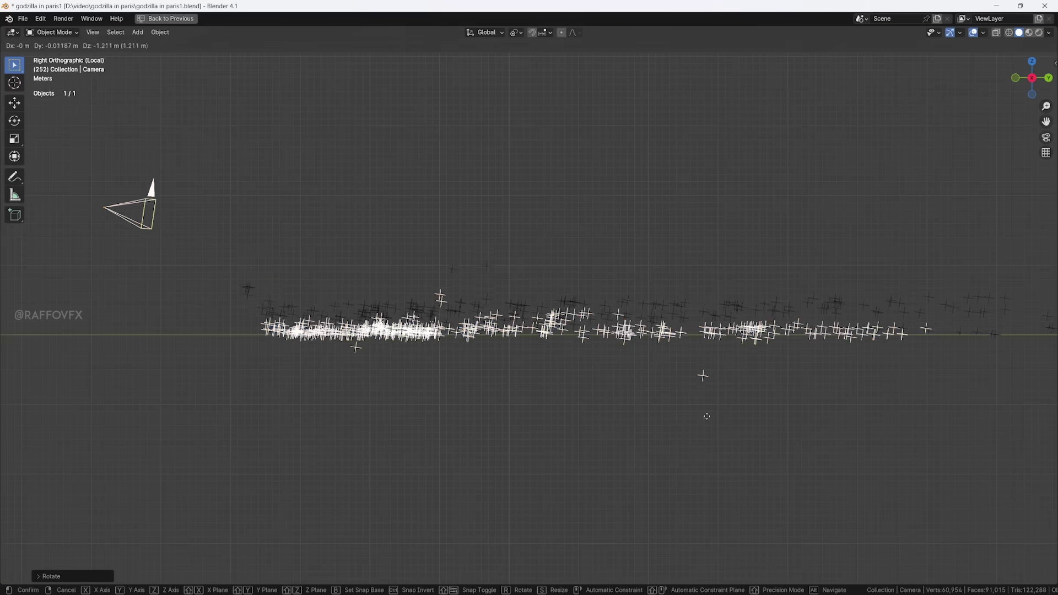
# Preview the footage through the scene camera, then inspect the camera and points from outside
pyautogui.press('KP_0')
pyautogui.press('space')
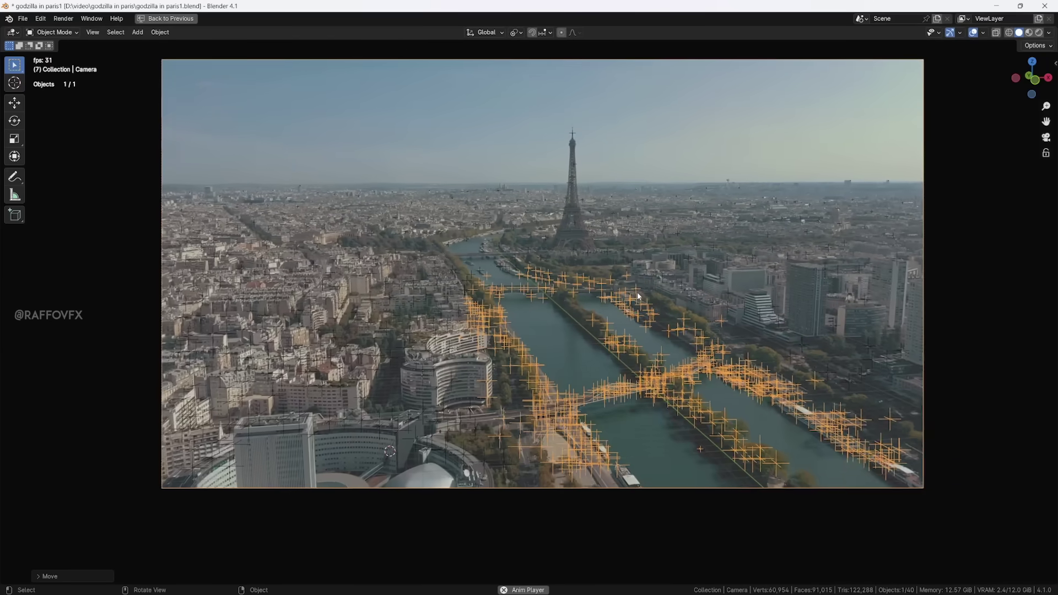
pyautogui.press('Escape')
pyautogui.moveTo(637, 292); pyautogui.dragTo(368, 329, button='middle')
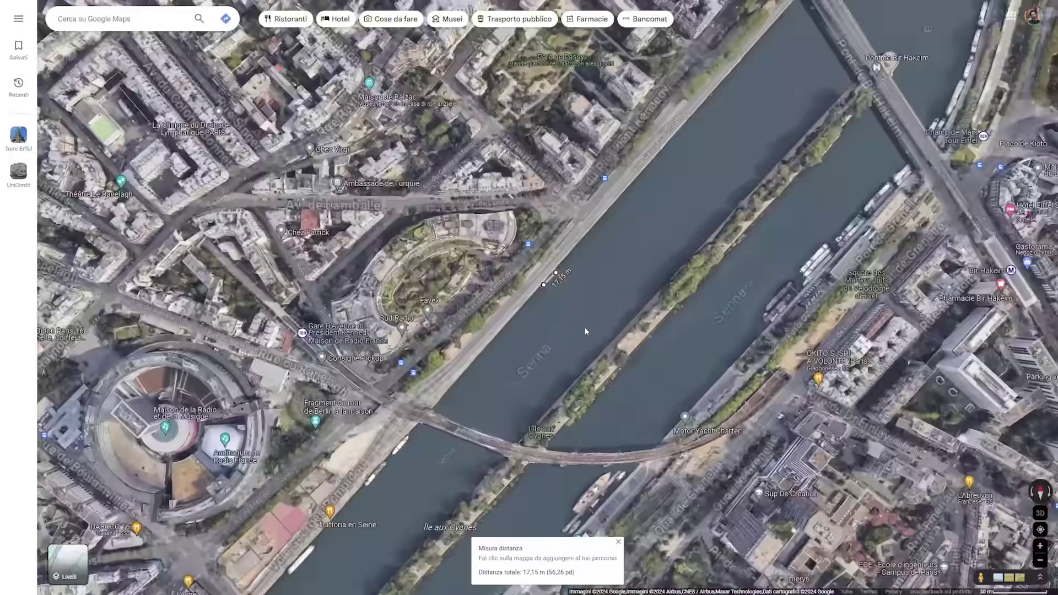
pyautogui.scroll(2, 586, 331)
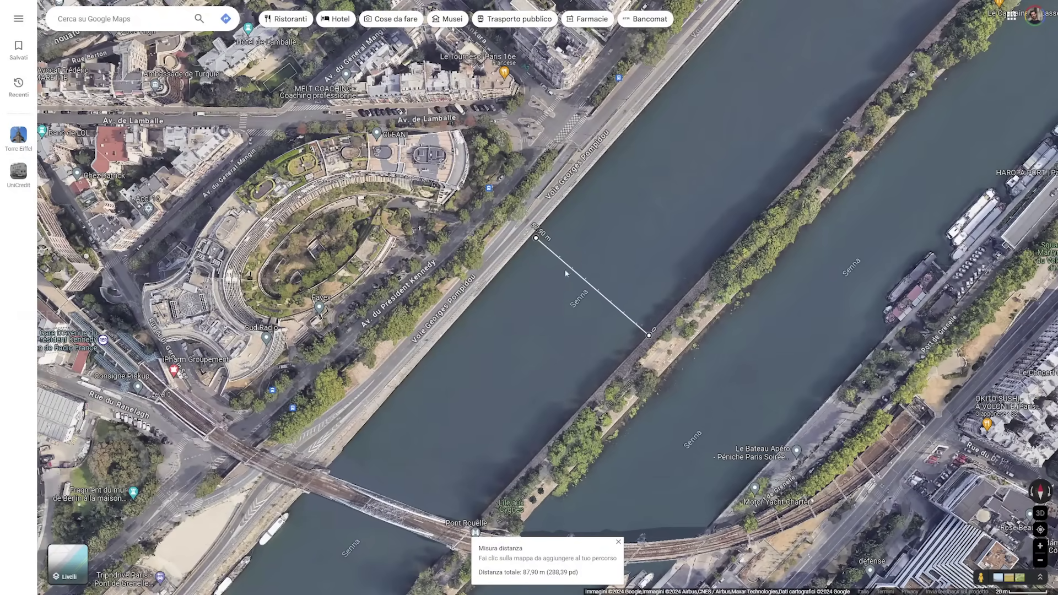
pyautogui.scroll(4, 557, 233)
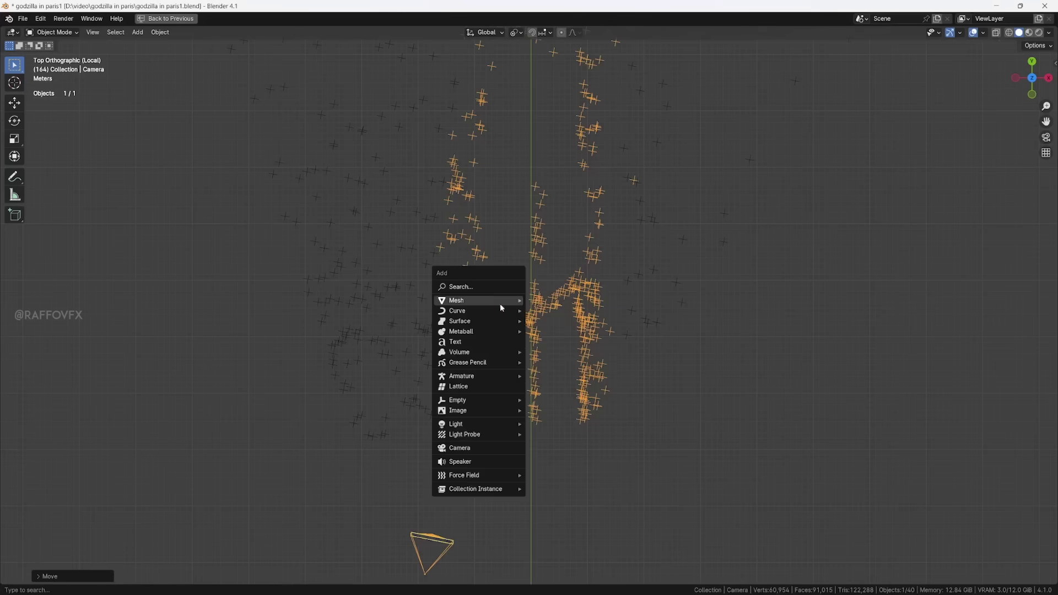
# Add a plane and set its length to 89 m
pyautogui.click(568, 305)
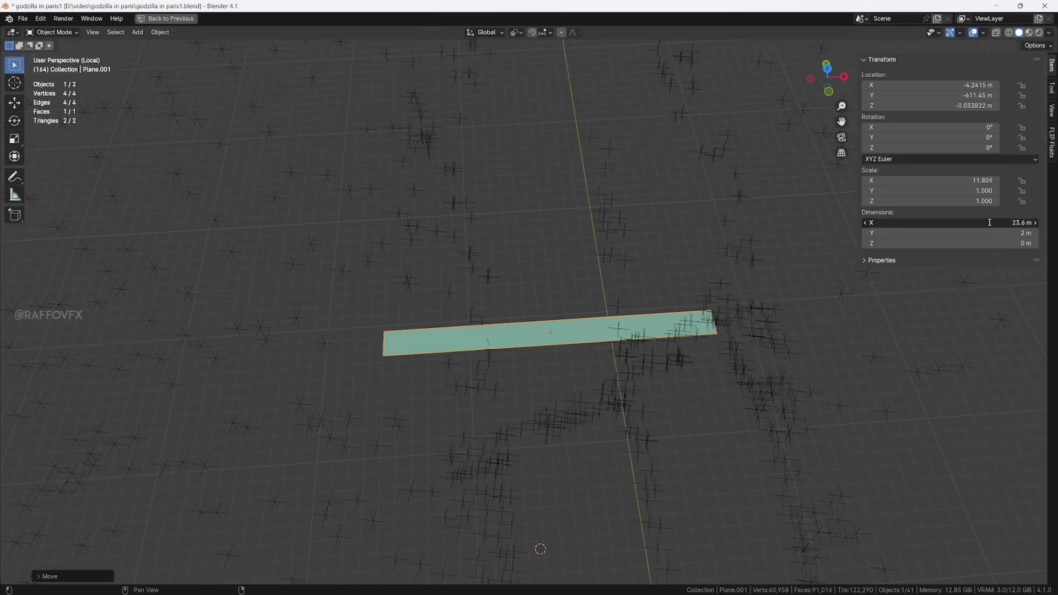
pyautogui.press('Return')
pyautogui.scroll(-6, 552, 339)
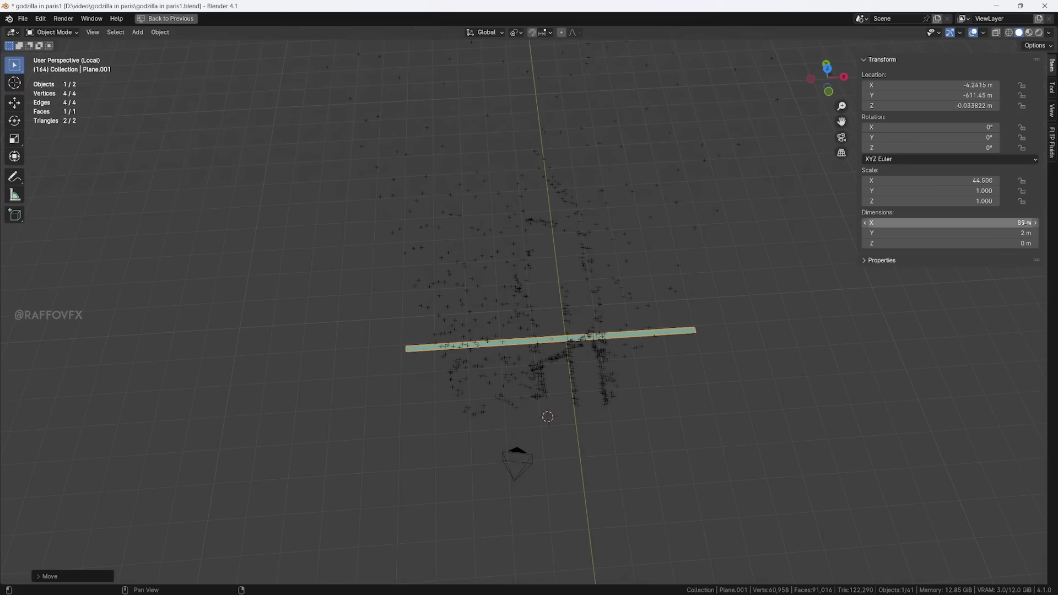
# Pivot on the 3D cursor and scale the camera and tracked points up to 77.98 to fit the plane
pyautogui.click(516, 32)
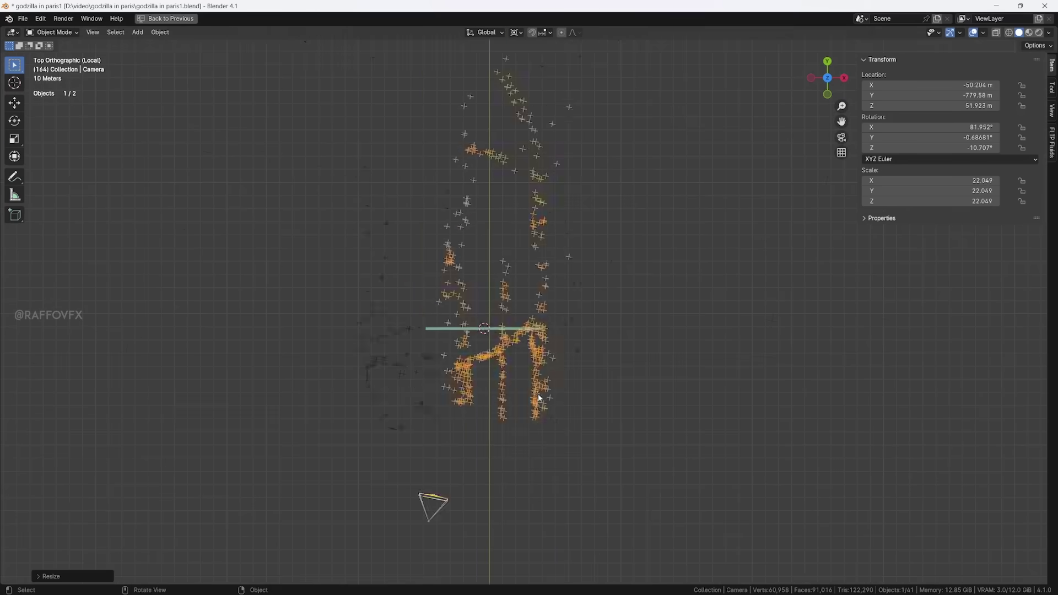
pyautogui.press('s')
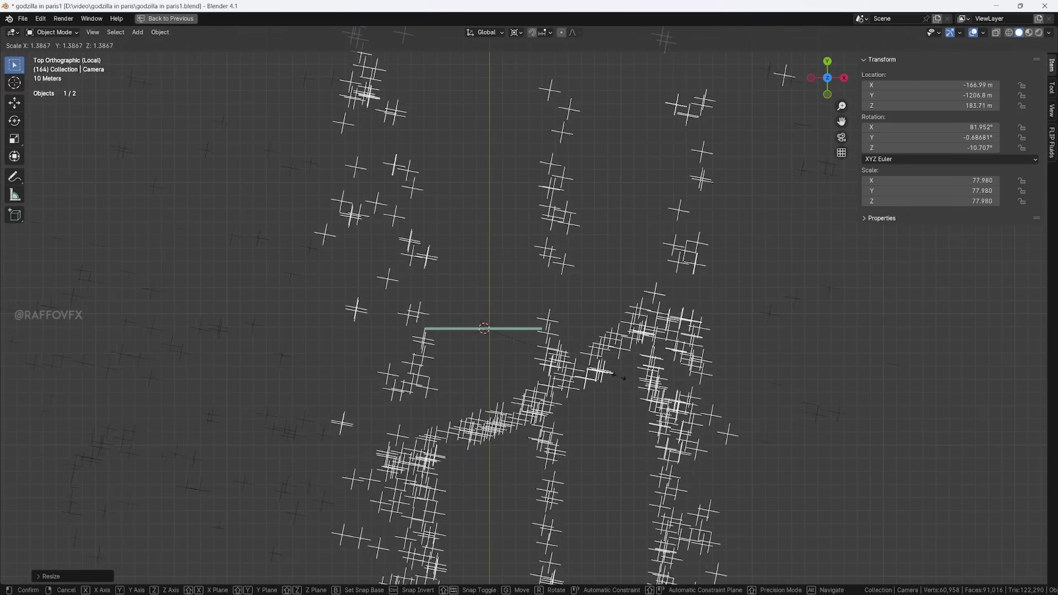
pyautogui.click(576, 319)
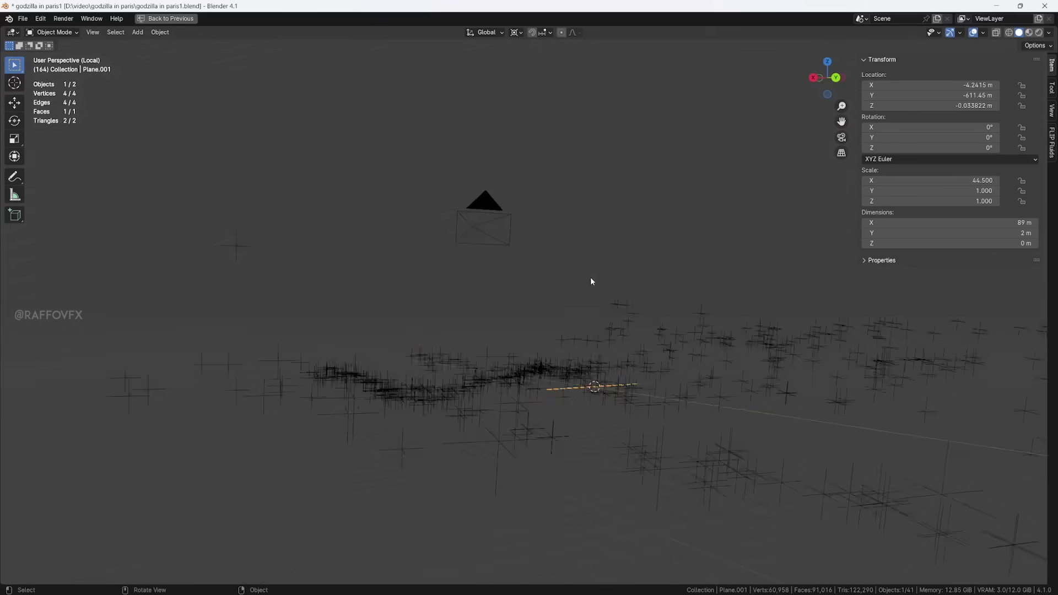
pyautogui.moveTo(591, 278); pyautogui.dragTo(639, 367, button='middle')
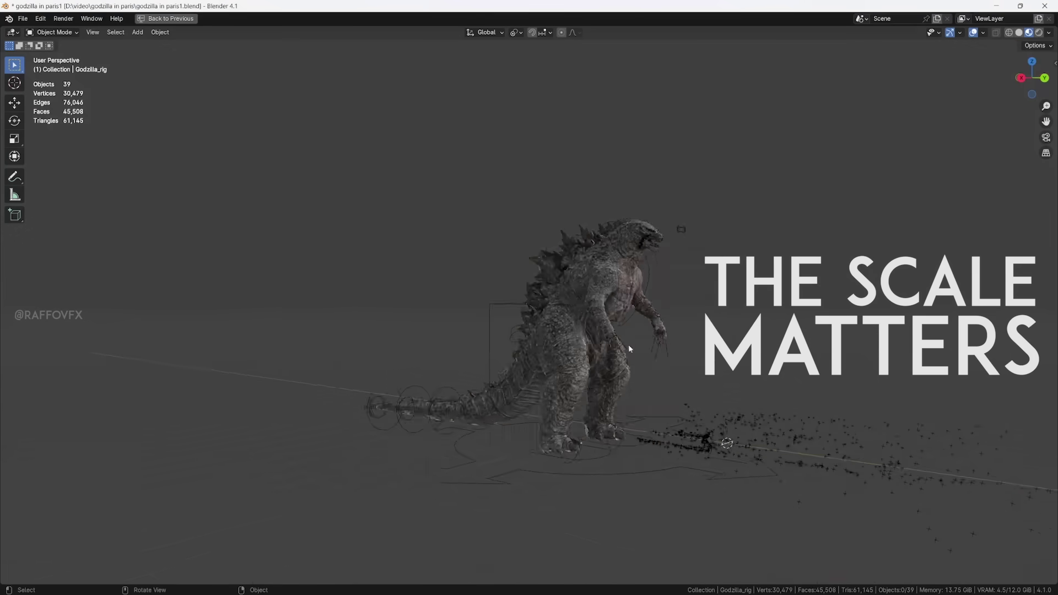
pyautogui.moveTo(629, 345); pyautogui.dragTo(824, 348, button='middle')
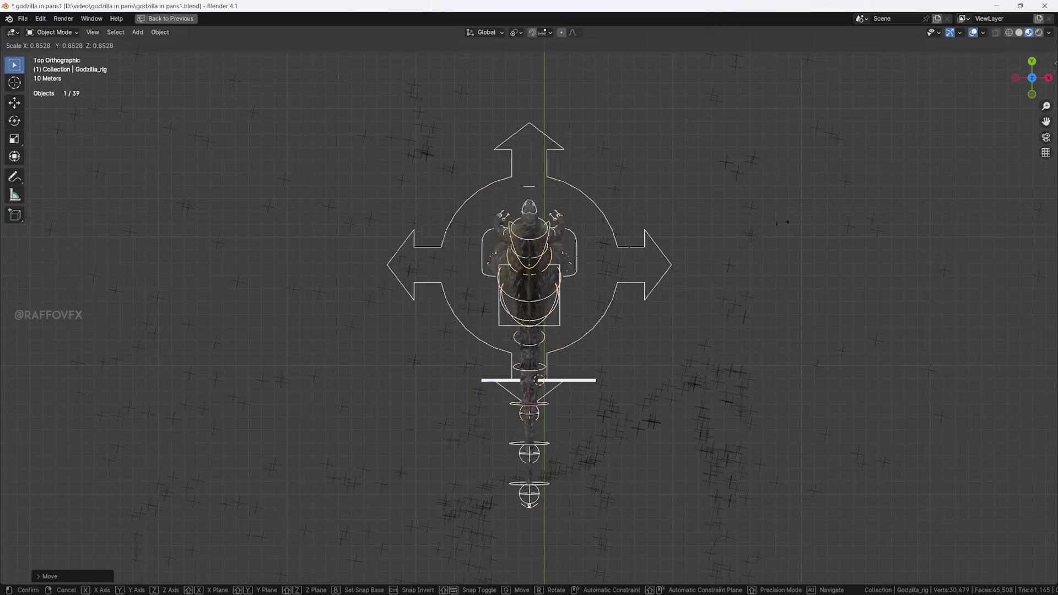
# Tilt the Godzilla rig forward in the side orthographic view
pyautogui.press('KP_3')
pyautogui.press('r')
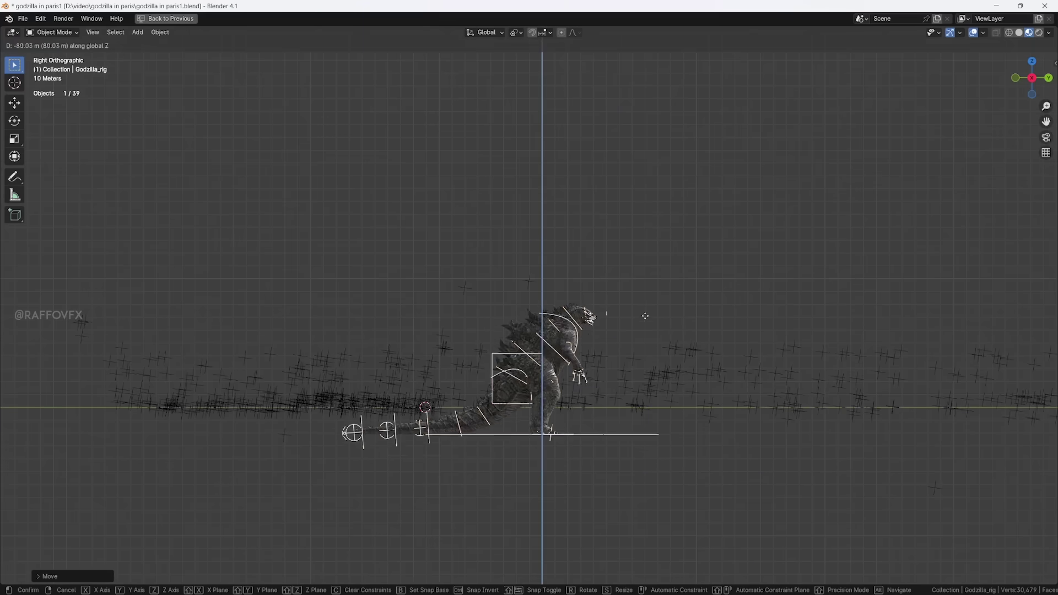
pyautogui.click(659, 402)
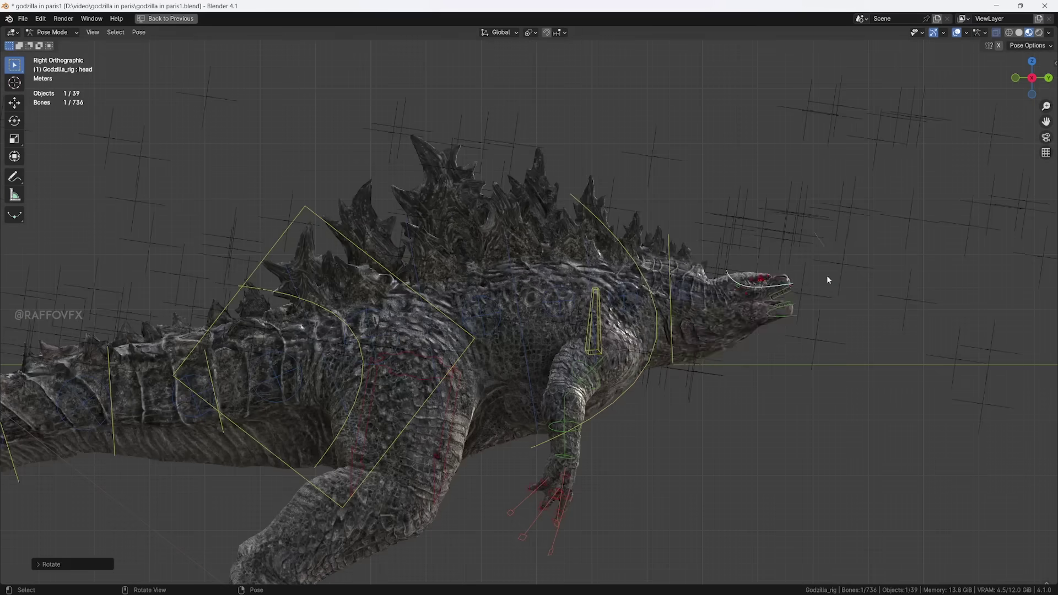
# Rotate the neck and head bones so the head bends down
pyautogui.press('[')
pyautogui.press('r')
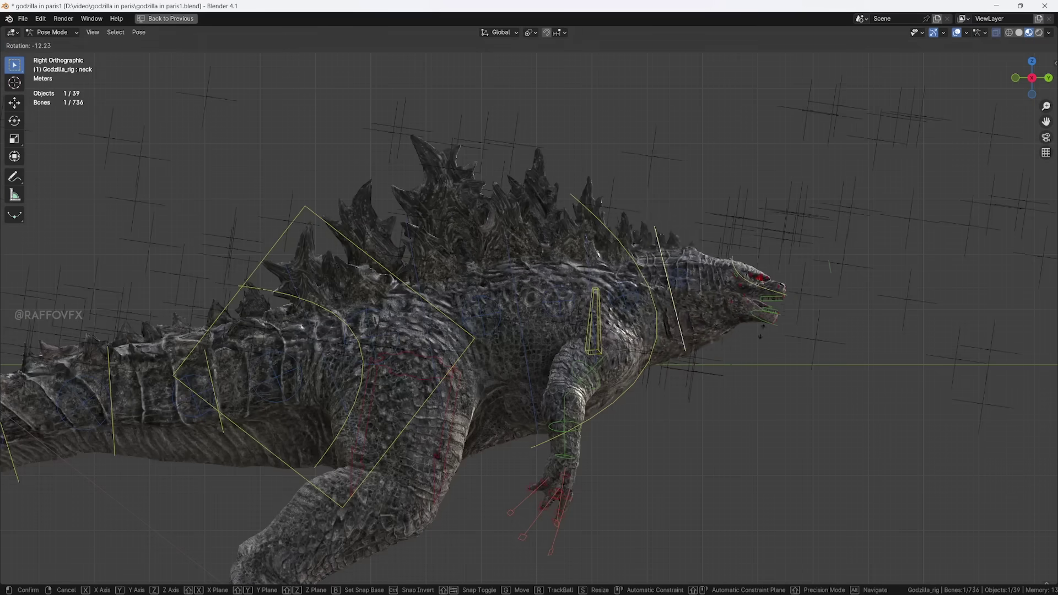
pyautogui.click(781, 302)
pyautogui.click(701, 337)
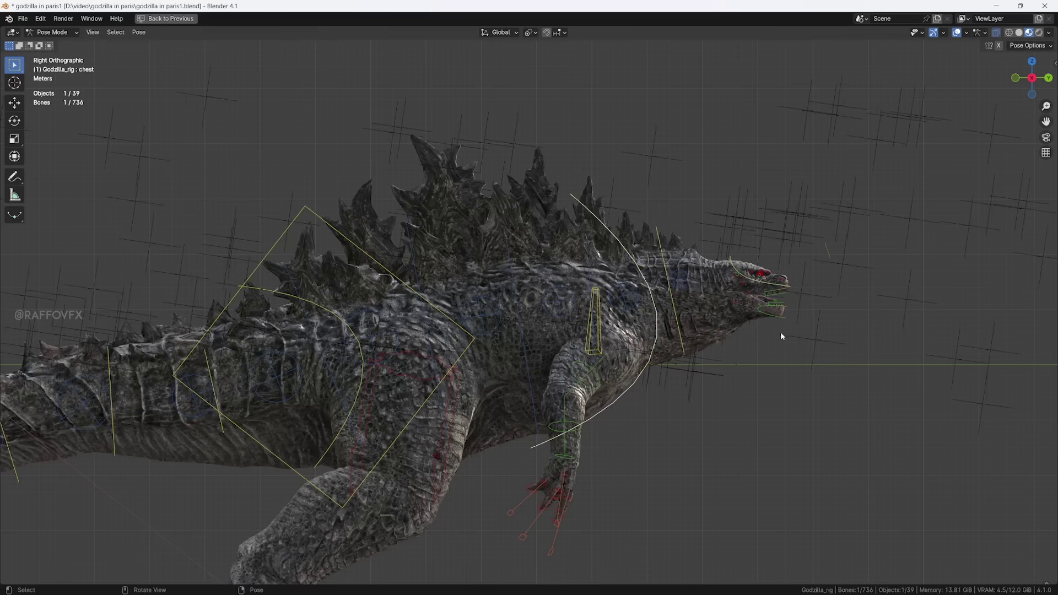
pyautogui.scroll(-8, 781, 332)
# Move the whole Godzilla rig down to the river's water level
pyautogui.hotkey('ctrl', 'Tab')
pyautogui.press('g')
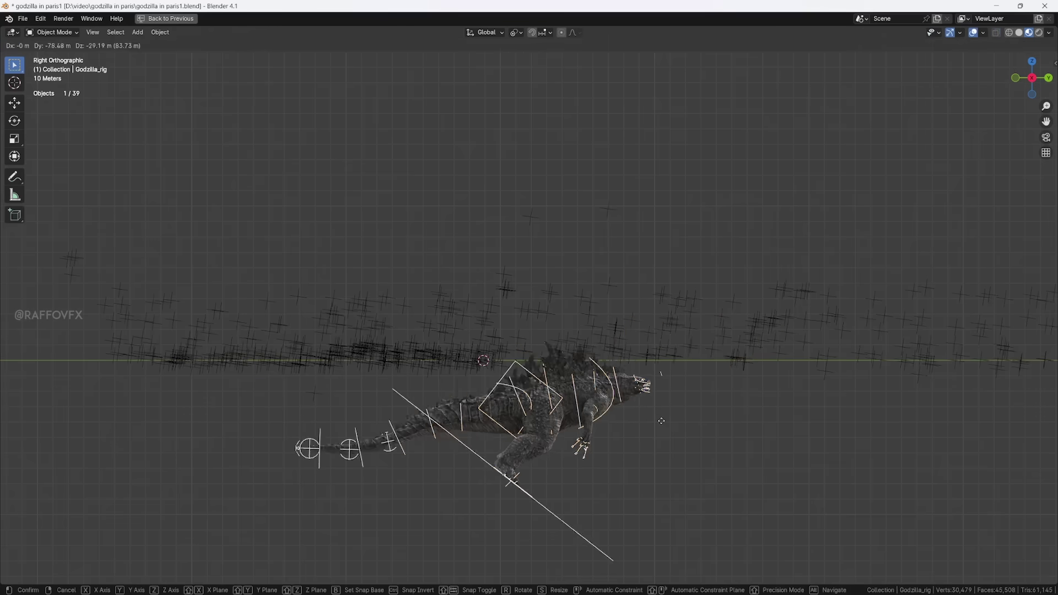
pyautogui.click(738, 380)
pyautogui.scroll(2, 737, 380)
pyautogui.scroll(-2, 733, 397)
pyautogui.scroll(2, 752, 419)
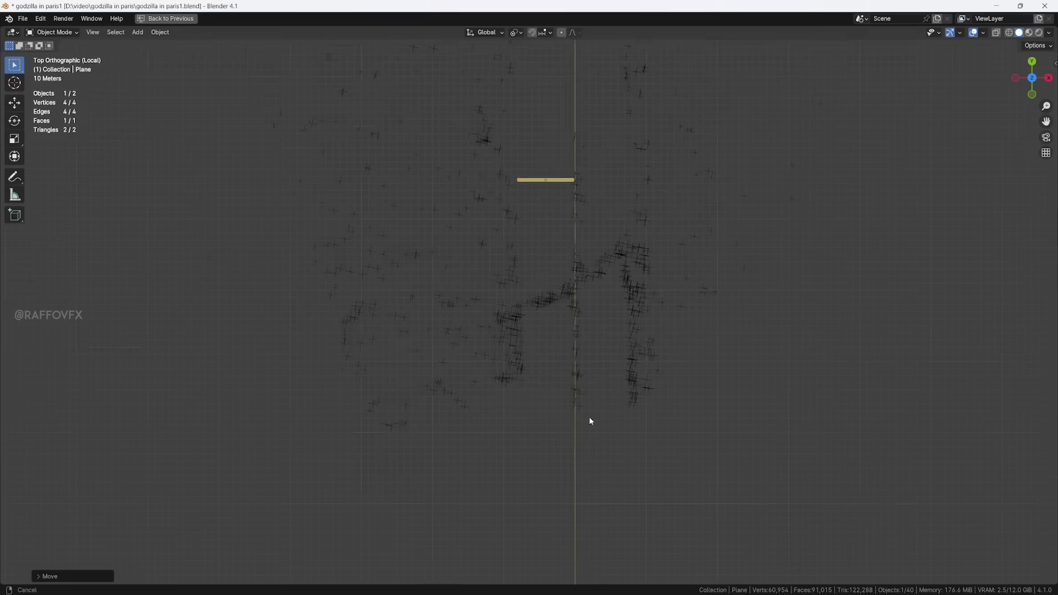
# Stretch the plane along Y into a long river rectangle and shift it along Y
pyautogui.press('KP_Decimal')
pyautogui.press('s')
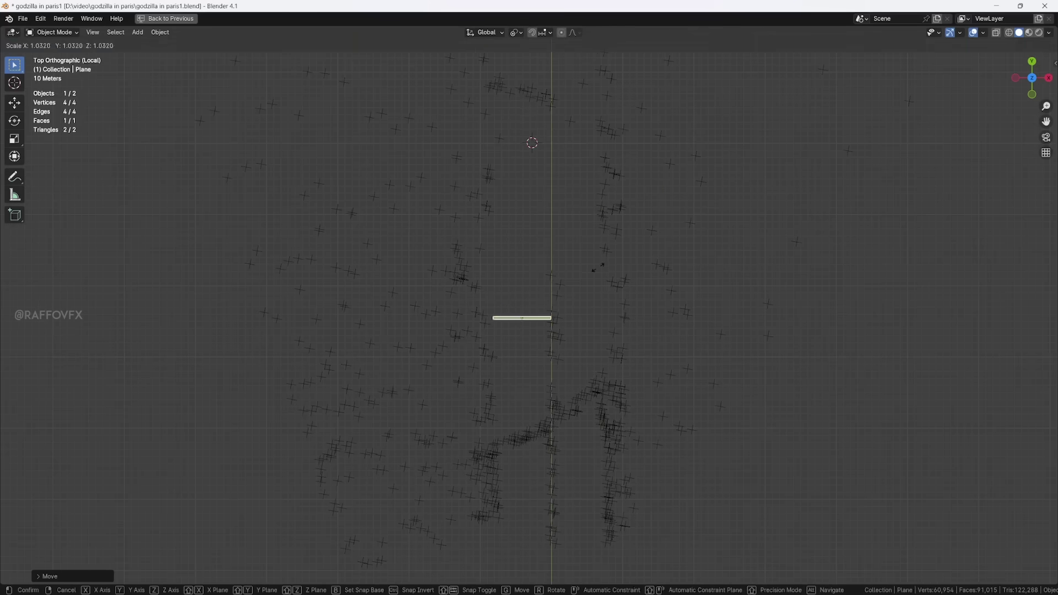
pyautogui.press('s')
pyautogui.press('y')
pyautogui.press('Return')
pyautogui.press('g')
pyautogui.press('y')
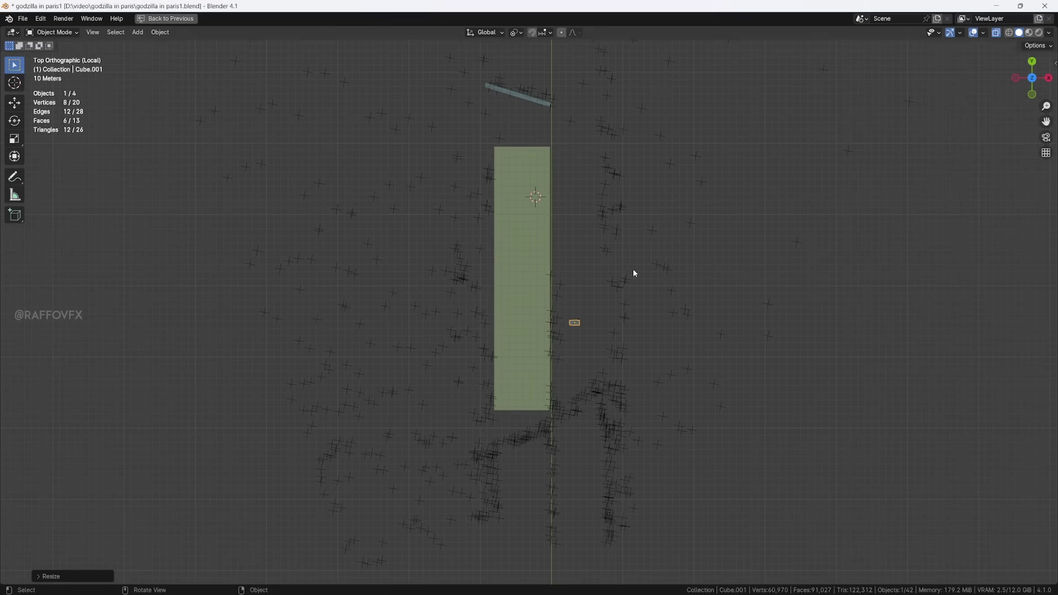
# Stretch the box along Y and place it along X as a wall beside the plane
pyautogui.press('s')
pyautogui.press('y')
pyautogui.press('Return')
pyautogui.press('g')
pyautogui.press('x')
pyautogui.click(628, 279)
pyautogui.moveTo(628, 279); pyautogui.dragTo(573, 205, button='middle')
# Duplicate the wall 73 m along X to line the opposite bank
pyautogui.press('KP_7')
pyautogui.hotkey('shift', 'd')
pyautogui.press('x')
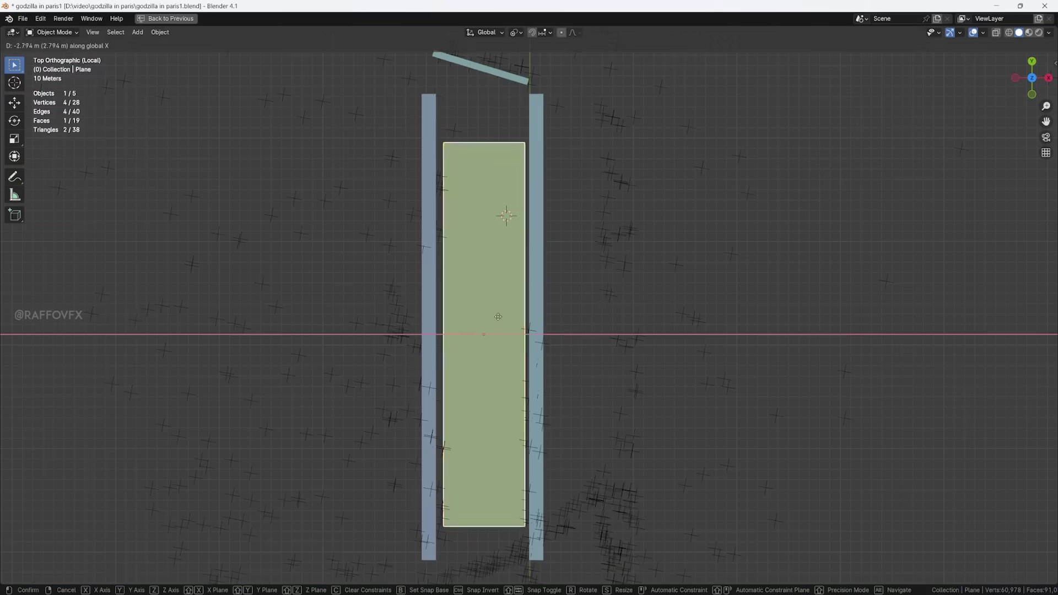
pyautogui.moveTo(624, 381); pyautogui.dragTo(666, 437, button='middle')
pyautogui.press('KP_7')
pyautogui.hotkey('shift', 'd')
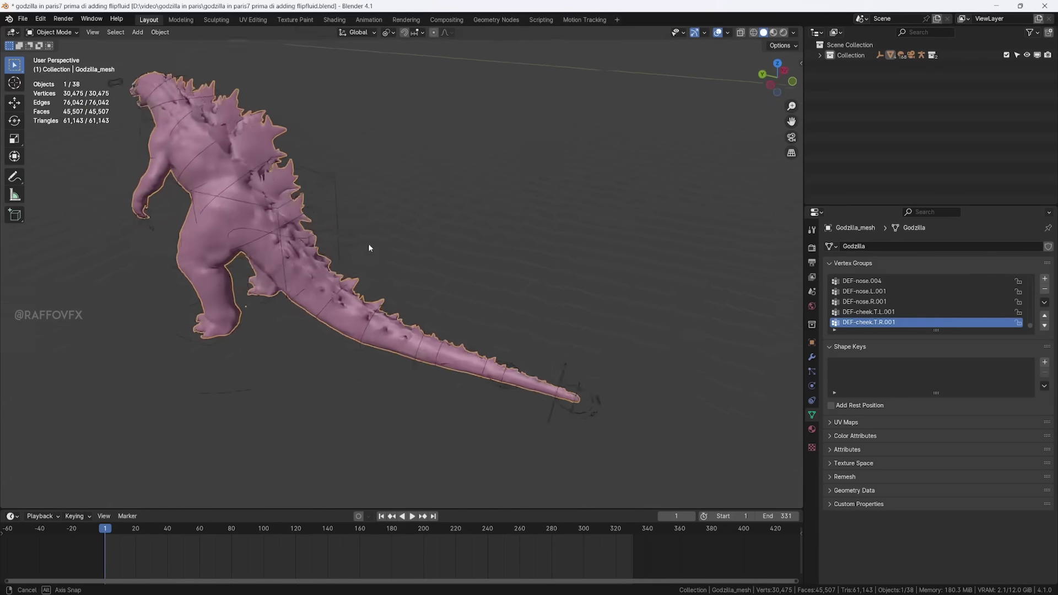
# Duplicate the Godzilla mesh and apply a coarse voxel Remesh to the copy
pyautogui.moveTo(368, 243); pyautogui.dragTo(514, 193, button='middle')
pyautogui.scroll(2, 514, 194)
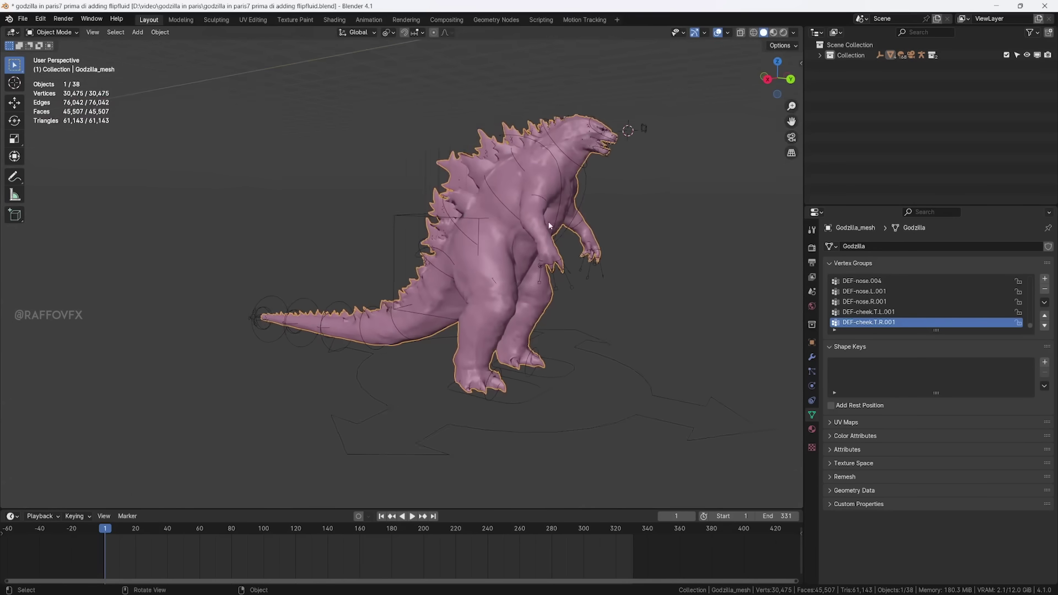
pyautogui.hotkey('shift', 'd')
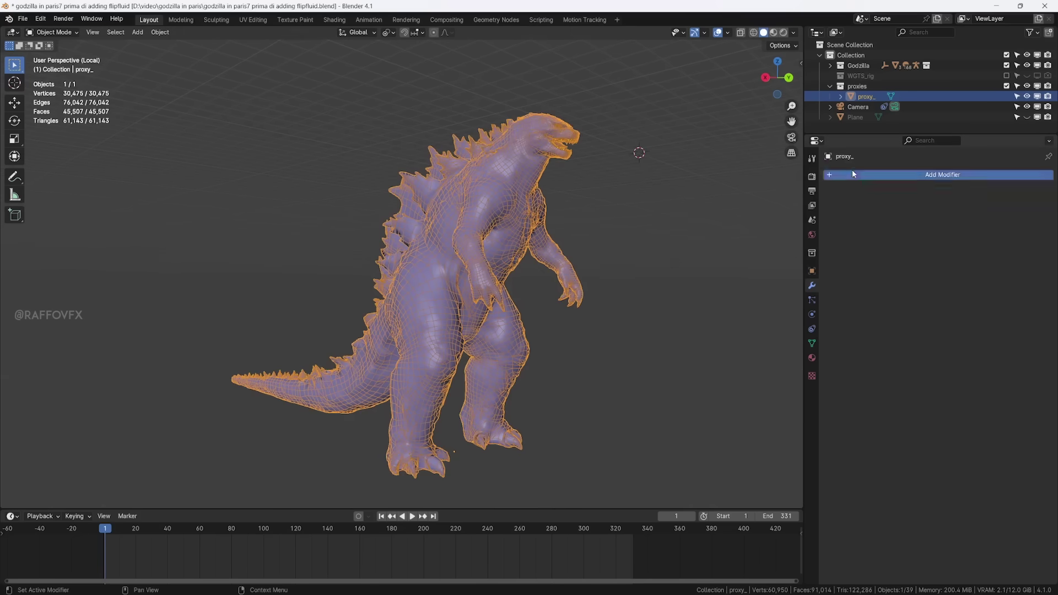
pyautogui.click(851, 167)
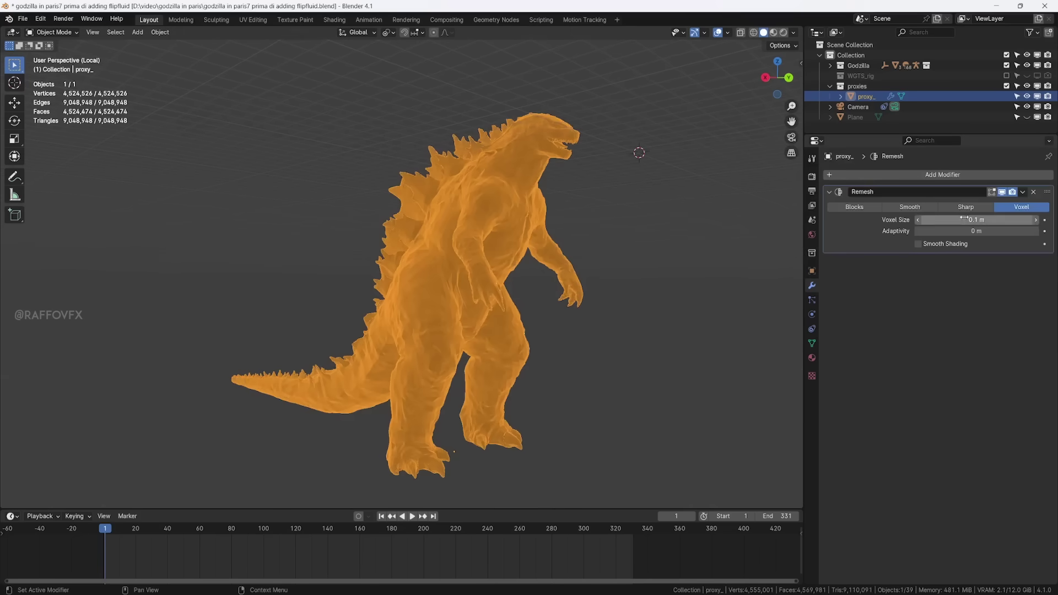
pyautogui.moveTo(977, 219); pyautogui.dragTo(992, 219)
pyautogui.press('Return')
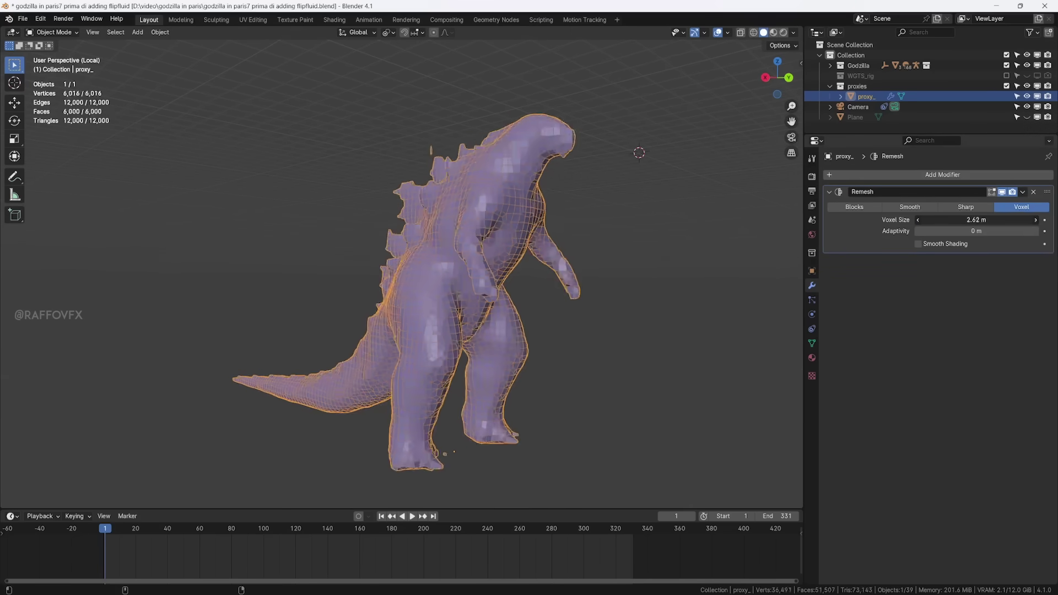
pyautogui.moveTo(607, 275); pyautogui.dragTo(689, 259, button='middle')
pyautogui.click(1023, 191)
pyautogui.click(1008, 206)
# Delete the proxy's small loose fragments in Edit Mode, then return to the full scene
pyautogui.click(53, 32)
pyautogui.click(55, 55)
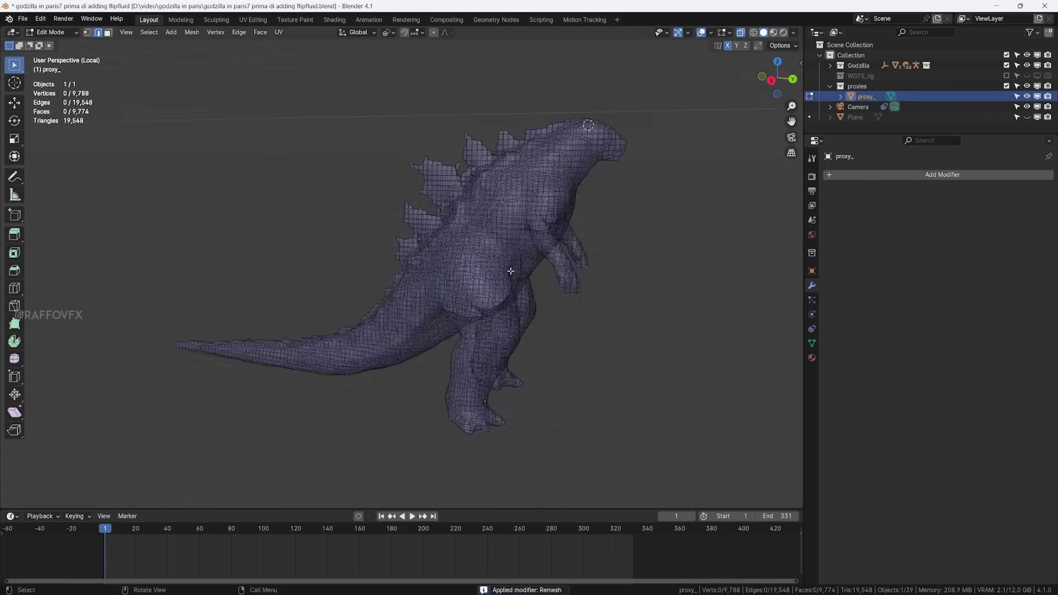
pyautogui.press('a')
pyautogui.hotkey('shift', 'l')
pyautogui.scroll(5, 442, 156)
pyautogui.press('x')
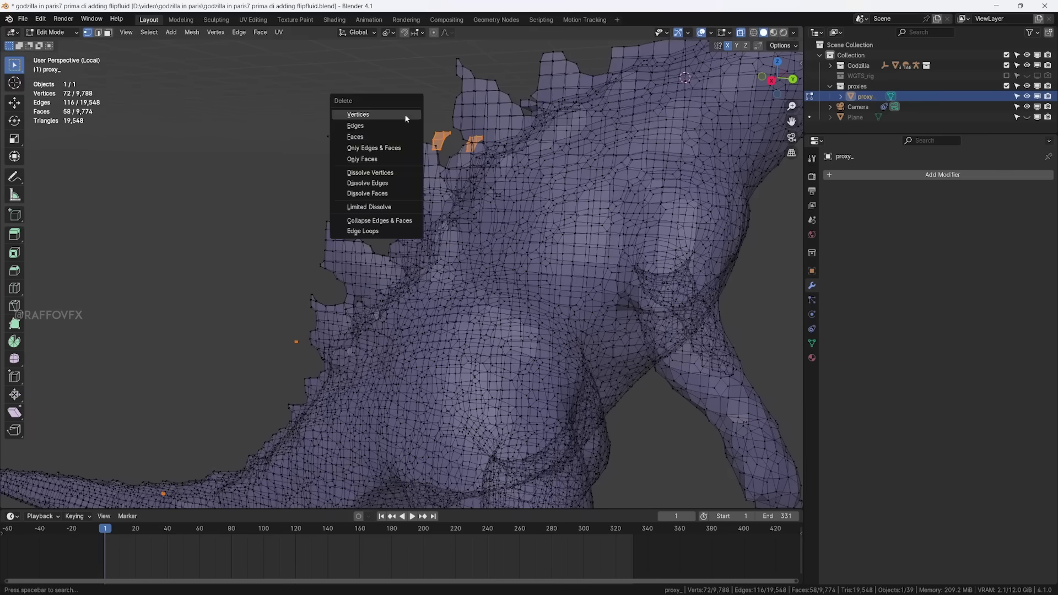
pyautogui.click(406, 115)
pyautogui.press('Tab')
pyautogui.scroll(-5, 474, 225)
pyautogui.moveTo(474, 225); pyautogui.dragTo(673, 105, button='middle')
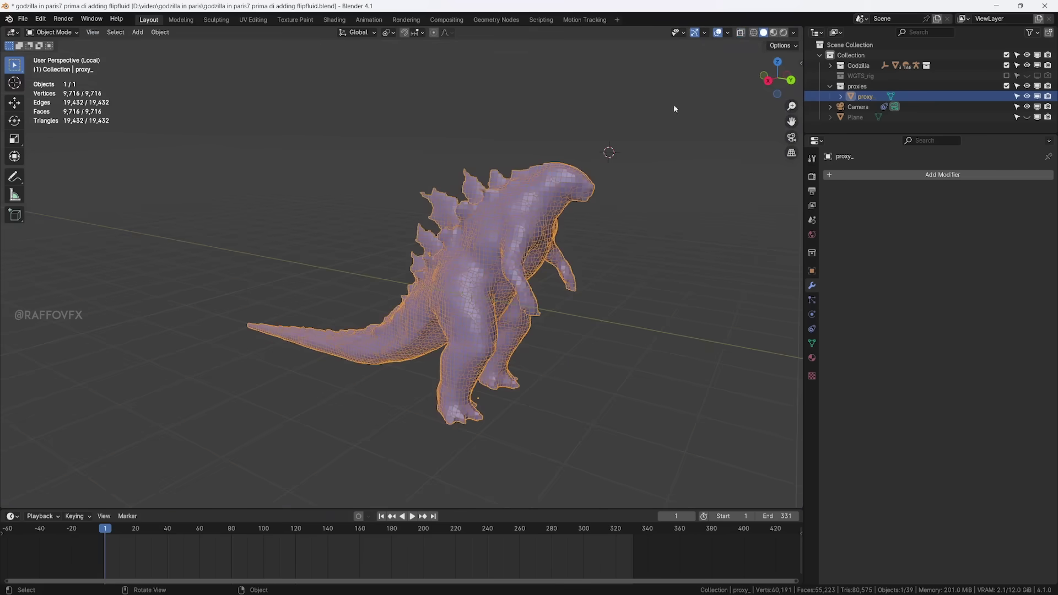
pyautogui.press('KP_Divide')
pyautogui.hotkey('ctrl', 'space')
# Parent the proxy to Godzilla_rig with automatic weights
pyautogui.keyDown('shift'); pyautogui.click(813, 449); pyautogui.keyUp('shift')
pyautogui.click(160, 32)
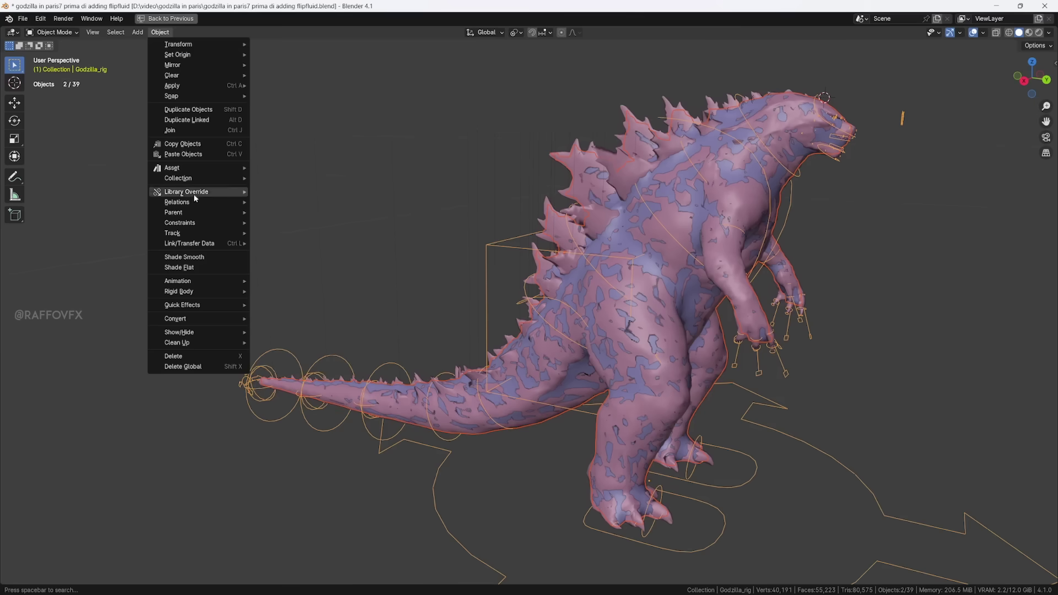
pyautogui.moveTo(182, 212)
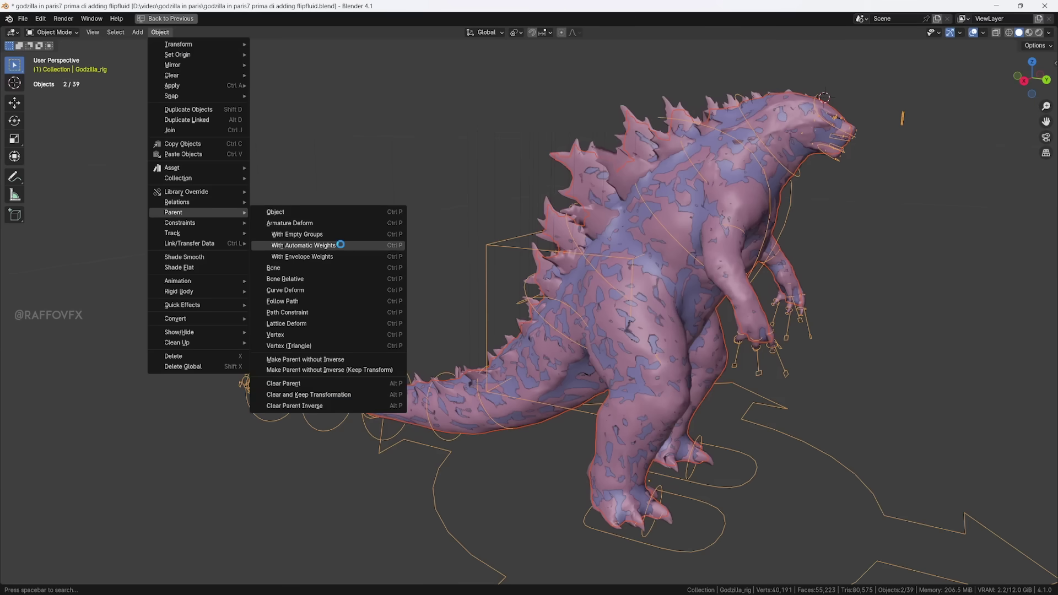
pyautogui.click(340, 245)
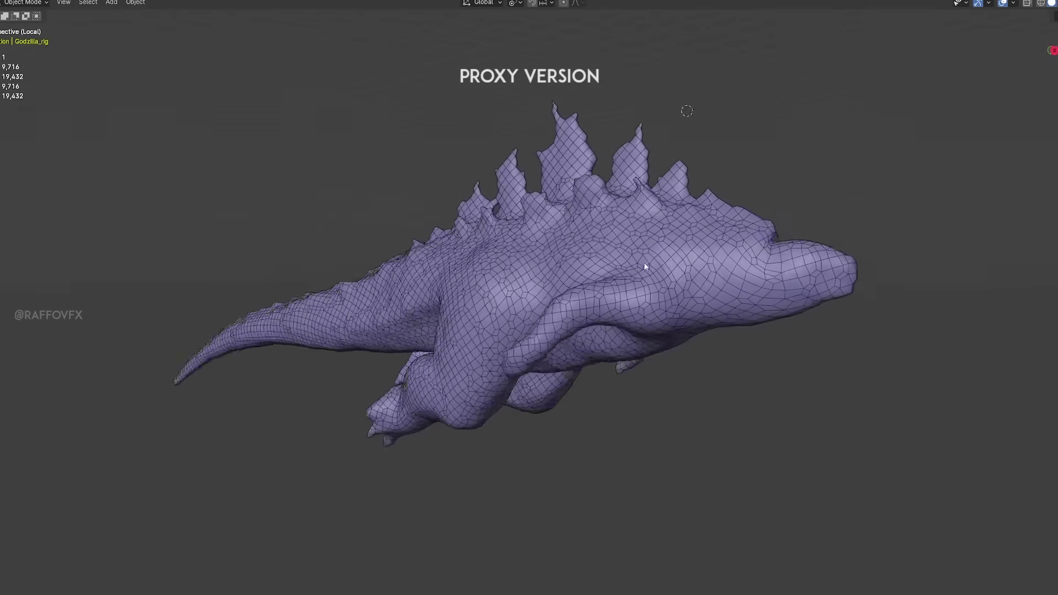
pyautogui.moveTo(643, 266)
pyautogui.mouseDown(button='middle')
pyautogui.moveTo(513, 270)
pyautogui.moveTo(511, 259)
pyautogui.moveTo(728, 249)
pyautogui.moveTo(637, 265)
pyautogui.moveTo(439, 264)
pyautogui.moveTo(633, 268)
pyautogui.mouseUp(button='middle')
pyautogui.scroll(3, 728, 249)
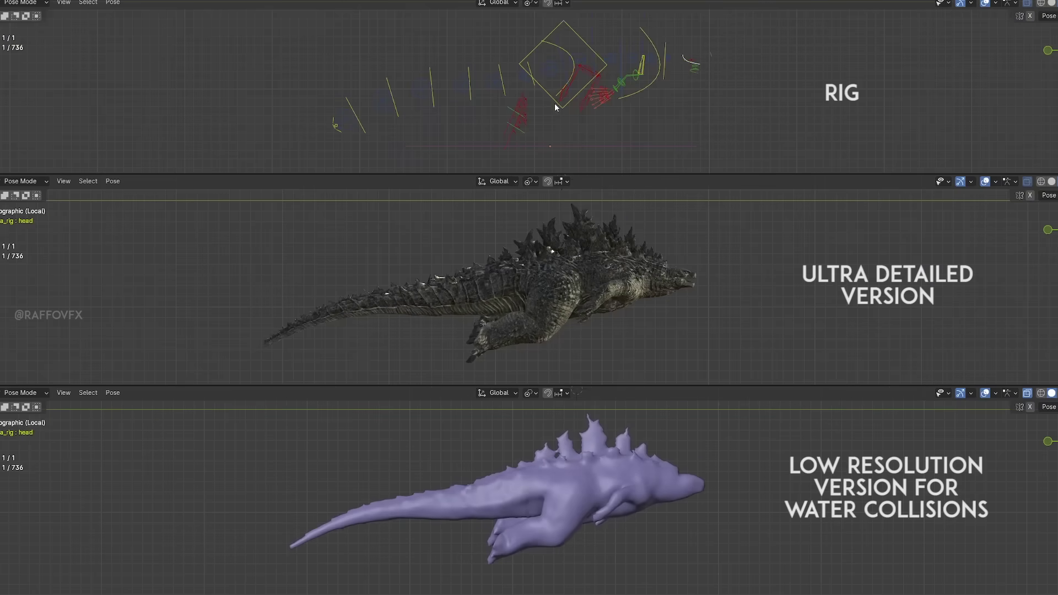
# Pose the rig: move the torso, bend the spine.007 tail bone, rotate the left upper arm
pyautogui.click(556, 108)
pyautogui.press('g')
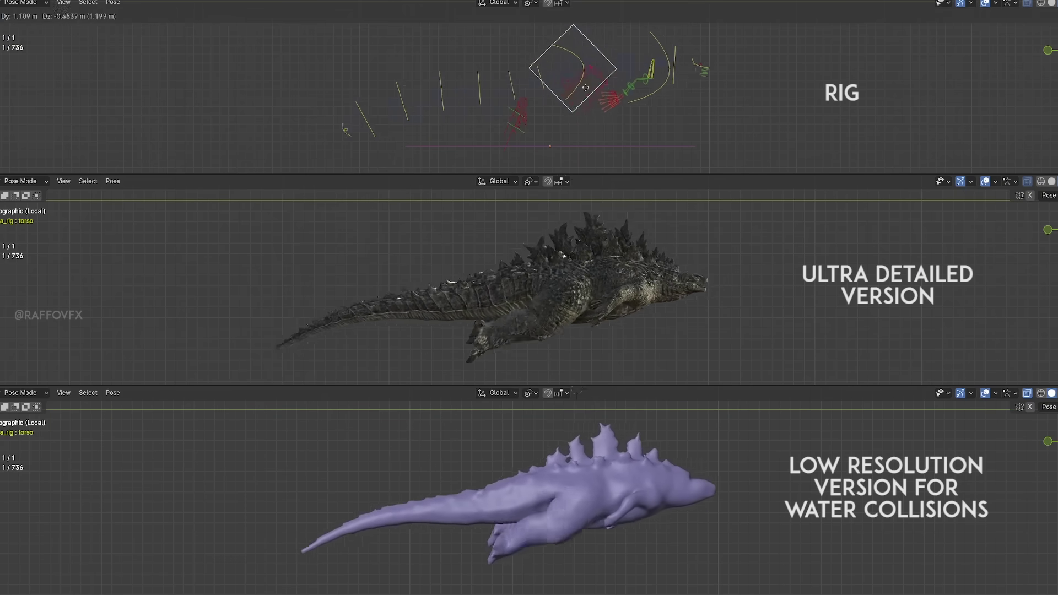
pyautogui.click(567, 99)
pyautogui.click(441, 110)
pyautogui.press('r')
pyautogui.click(355, 42)
pyautogui.keyDown('shift'); pyautogui.click(638, 69); pyautogui.keyUp('shift')
pyautogui.press('r')
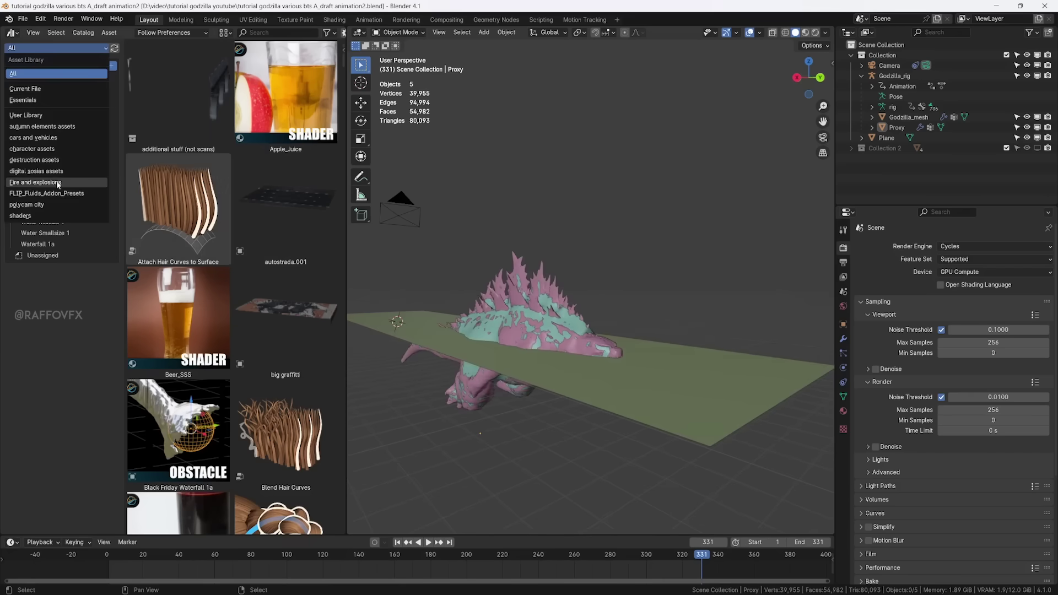
# Add the Water Midsize 1 FLIP domain and fluid objects from the presets
pyautogui.click(94, 199)
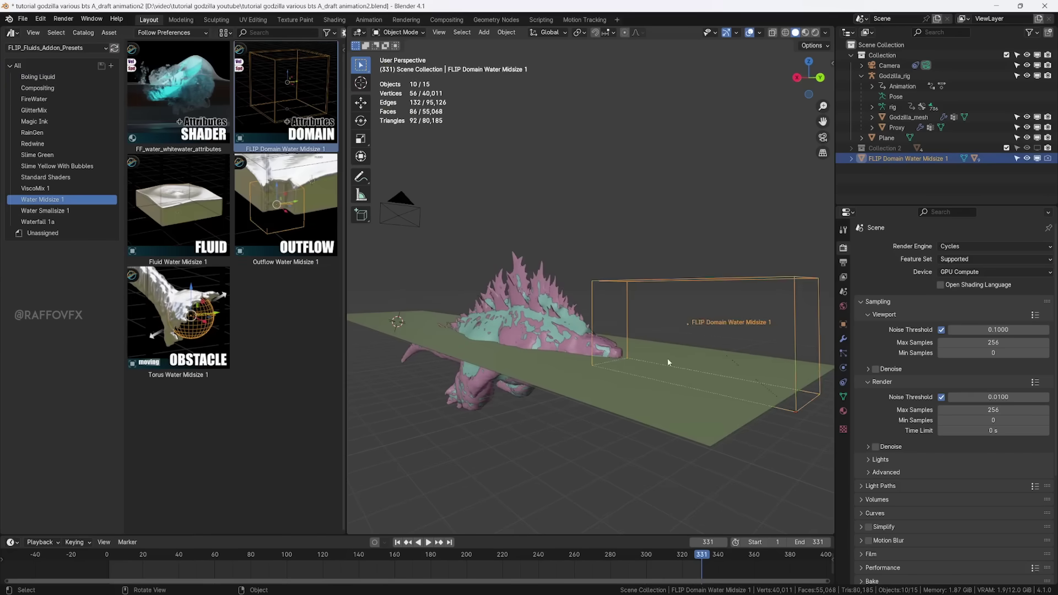
pyautogui.moveTo(668, 362); pyautogui.dragTo(650, 396, button='middle')
pyautogui.keyDown('shift'); pyautogui.click(739, 348); pyautogui.keyUp('shift')
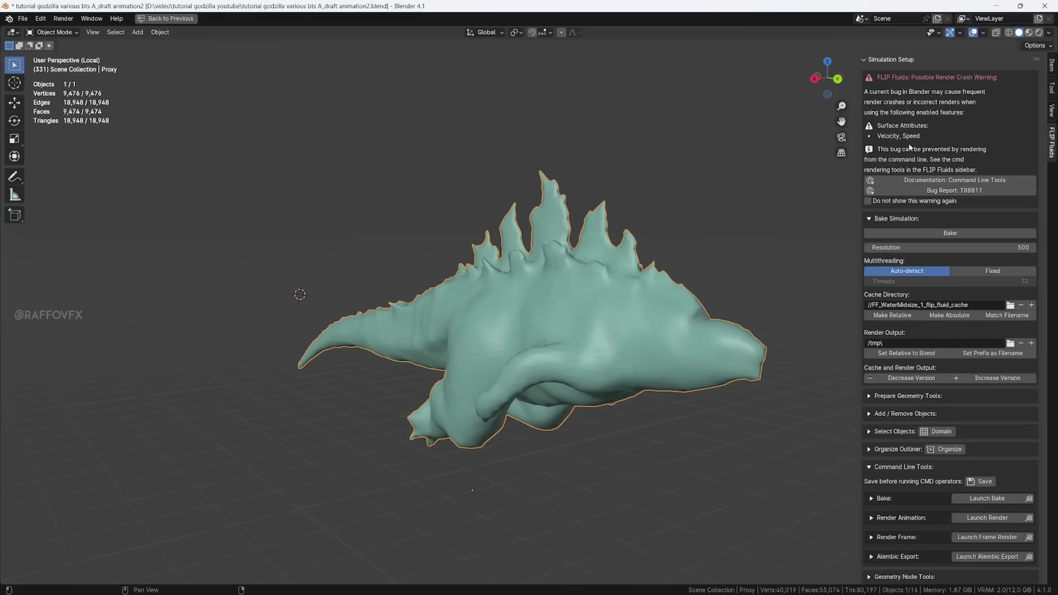
# Set the Godzilla proxy as a FLIP Fluids obstacle with Export Animated Mesh on
pyautogui.scroll(-3, 910, 147)
pyautogui.click(881, 367)
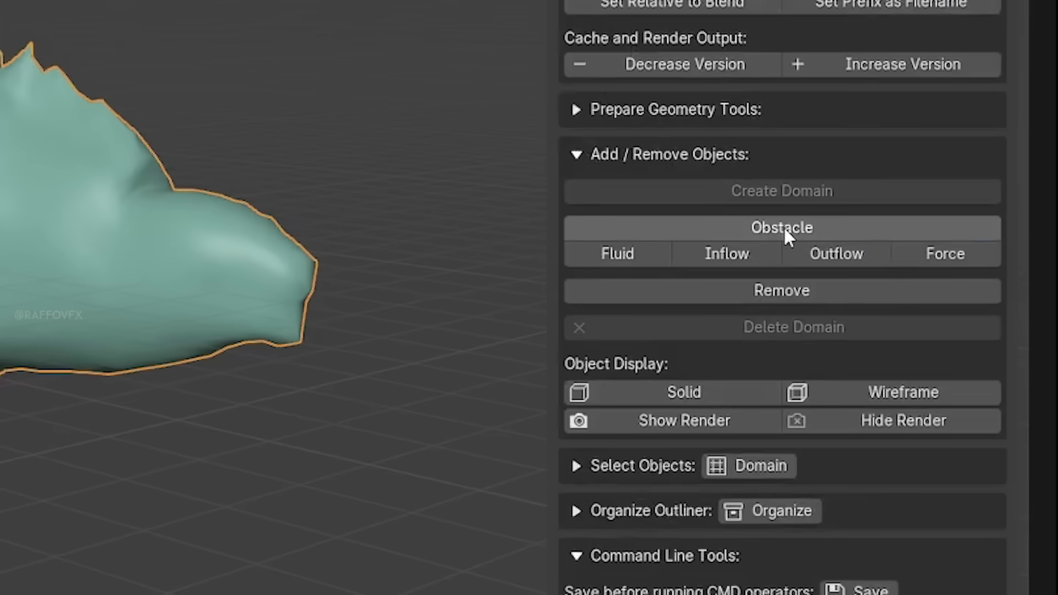
pyautogui.click(733, 227)
pyautogui.scroll(-5, 899, 496)
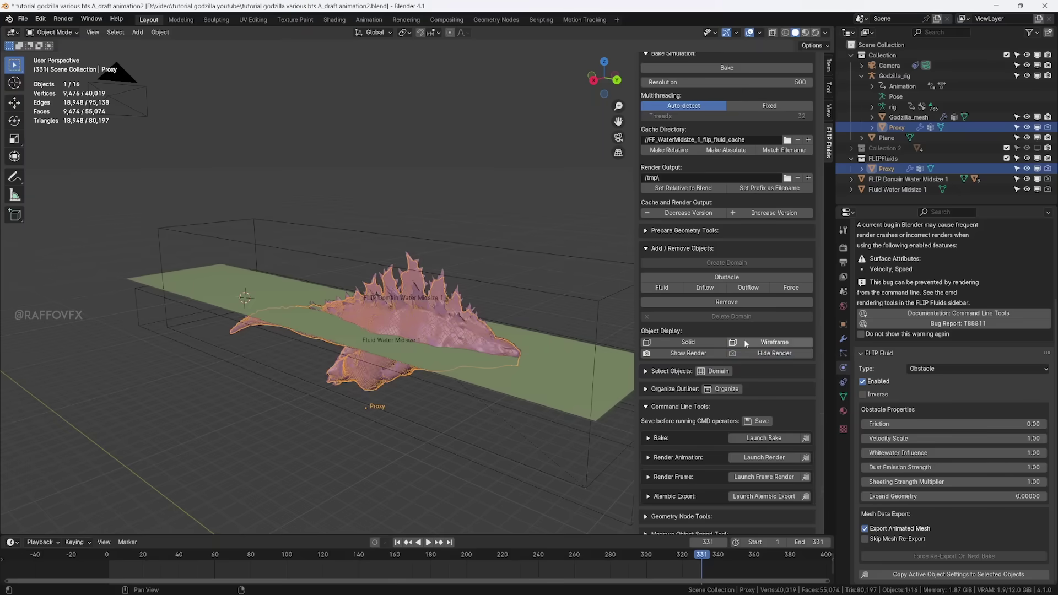
# Run a test bake of the resolution-64 domain and enable meshing against boundary and obstacles
pyautogui.scroll(6, 742, 339)
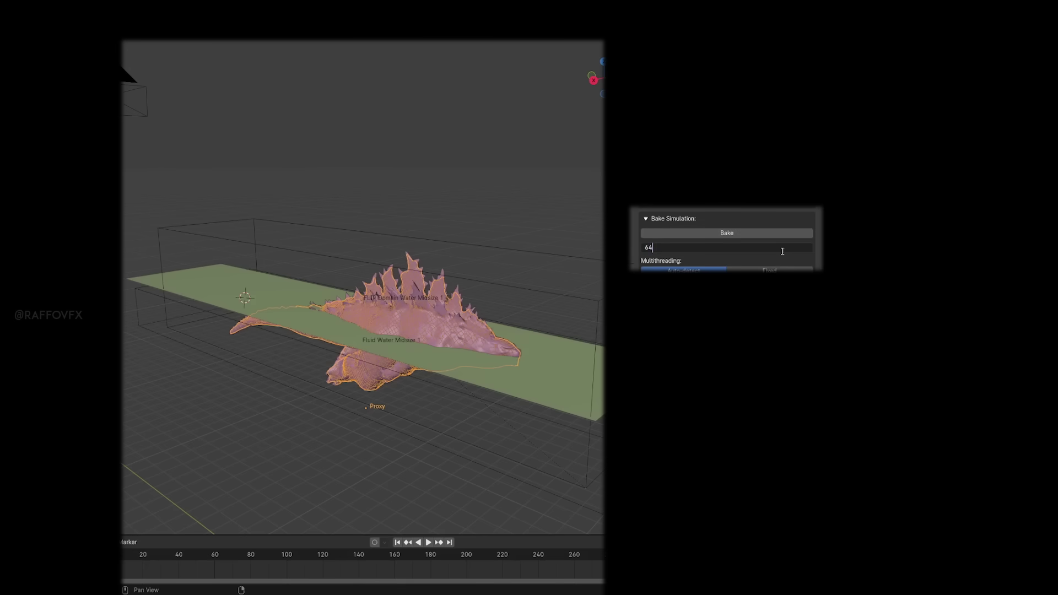
pyautogui.moveTo(500, 342)
pyautogui.mouseDown(button='middle')
pyautogui.moveTo(491, 337)
pyautogui.moveTo(555, 337)
pyautogui.moveTo(492, 324)
pyautogui.moveTo(506, 328)
pyautogui.mouseUp(button='middle')
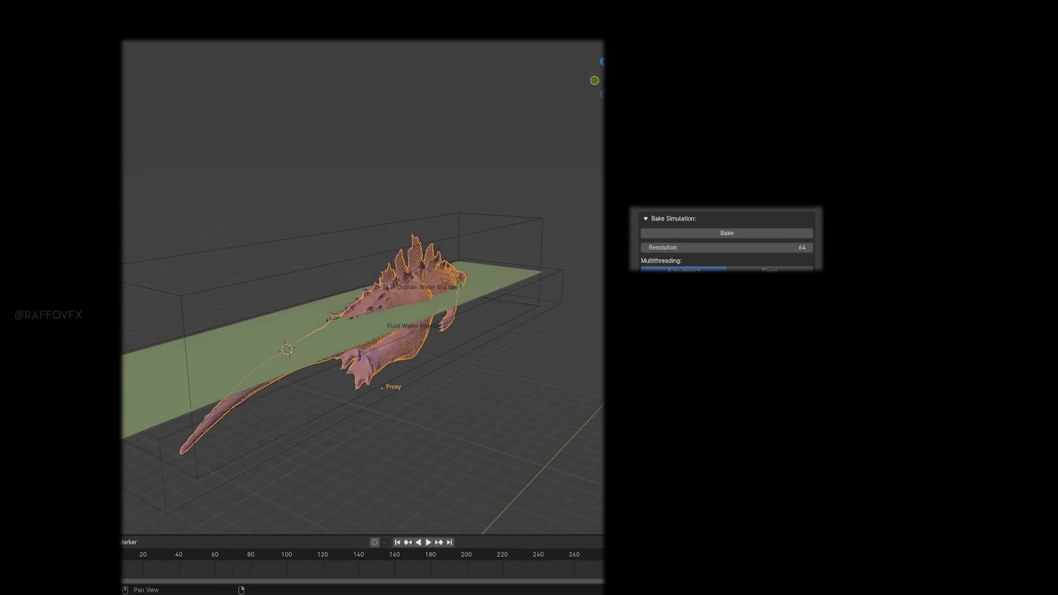
pyautogui.click(723, 234)
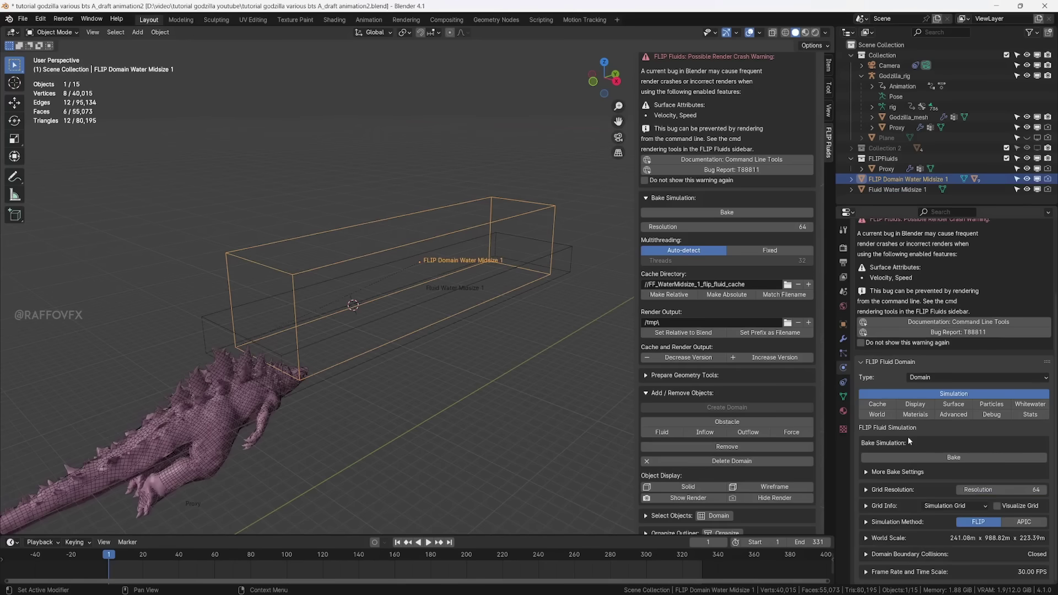
pyautogui.scroll(-2, 909, 441)
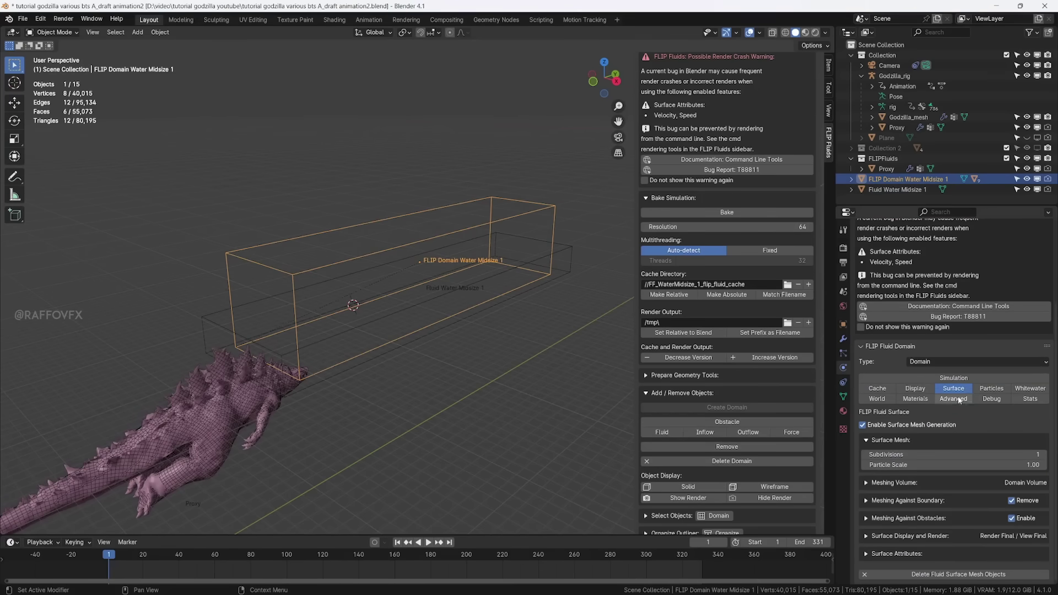
pyautogui.click(954, 378)
pyautogui.scroll(1, 882, 441)
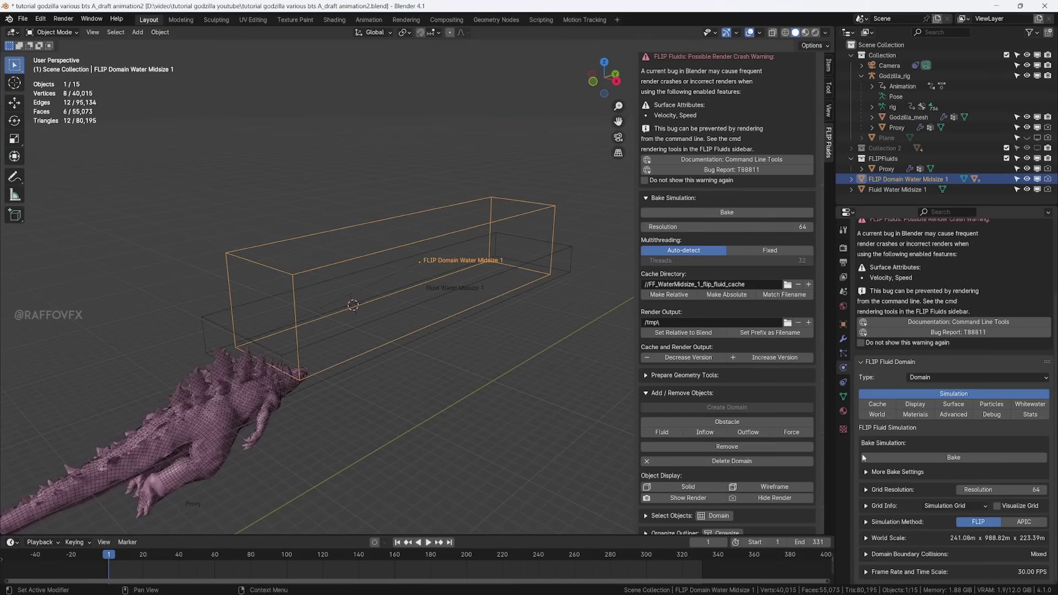
# Bake the 64-resolution water, review playback, and render the viewport animation to video
pyautogui.click(709, 216)
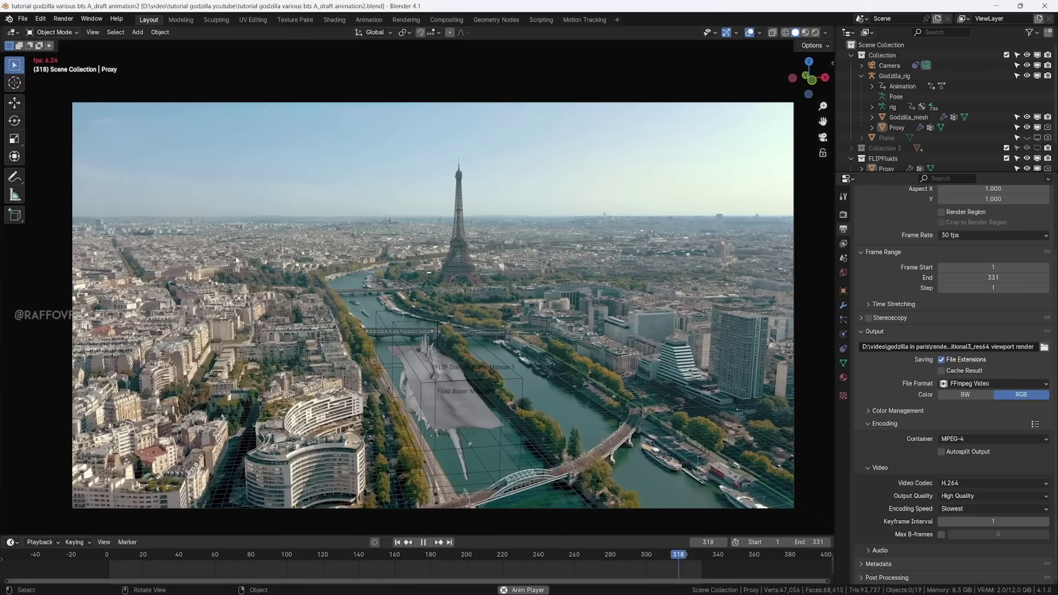
pyautogui.press('space')
pyautogui.click(92, 33)
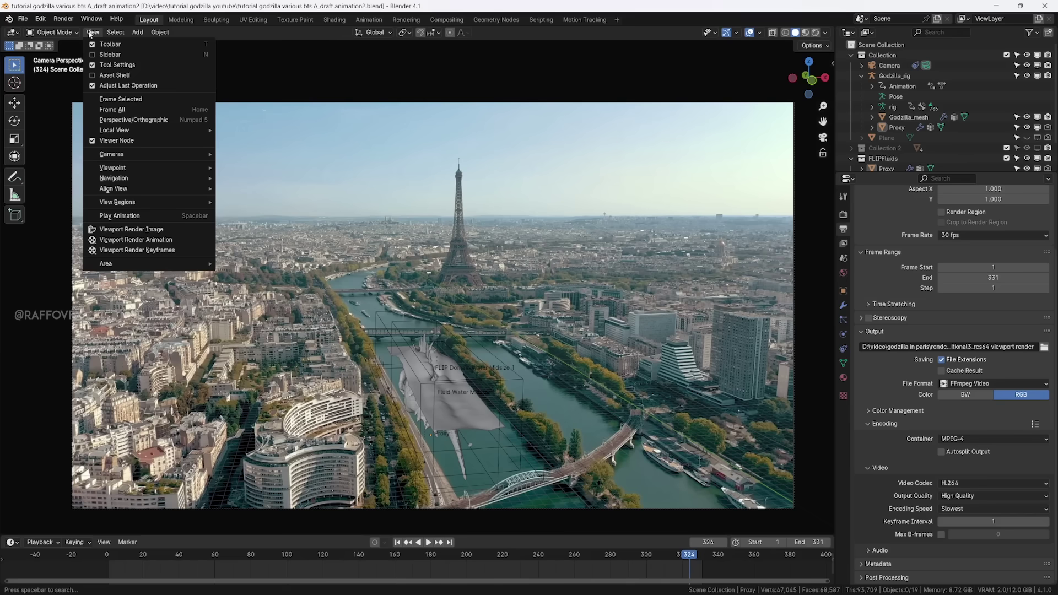
pyautogui.click(180, 239)
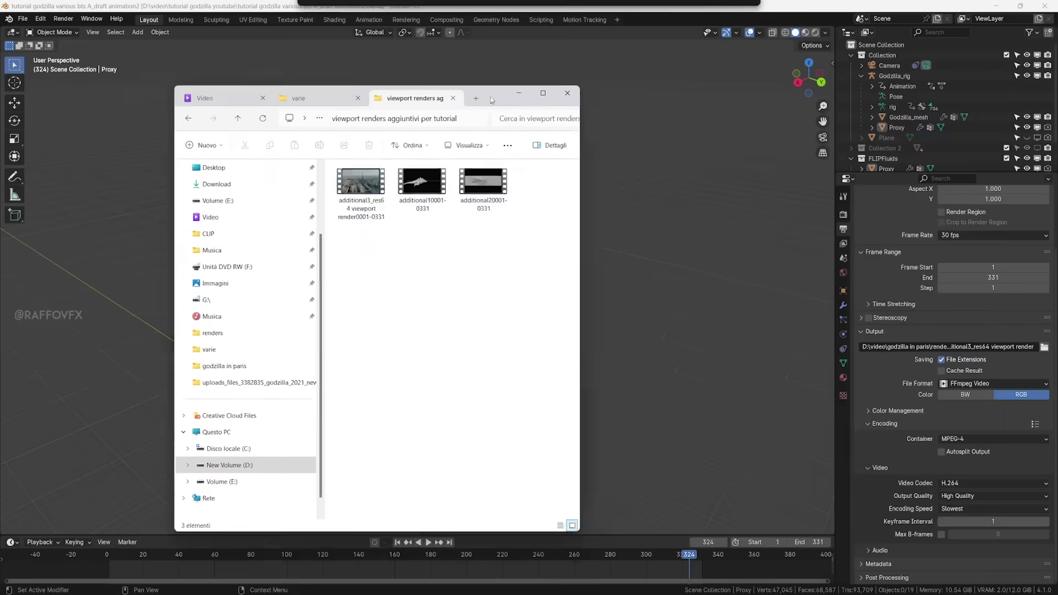
# Play the additional3_res64 viewport render0001-0331 video from the viewport renders folder
pyautogui.doubleClick(386, 178)
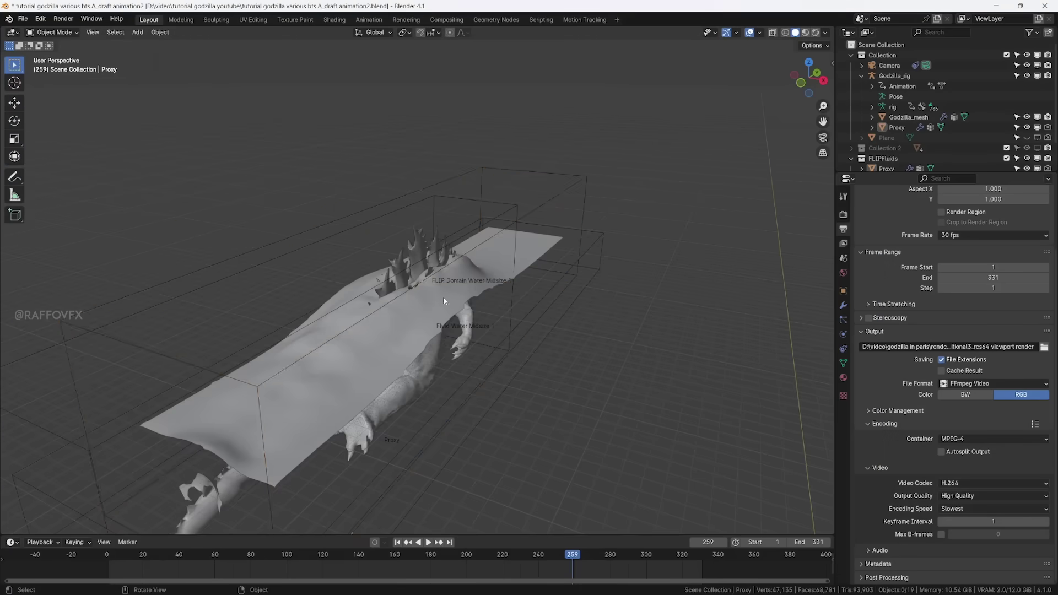
# Set the FLIP domain's custom time scale to 2
pyautogui.click(444, 301)
pyautogui.click(843, 334)
pyautogui.click(882, 571)
pyautogui.scroll(-3, 882, 554)
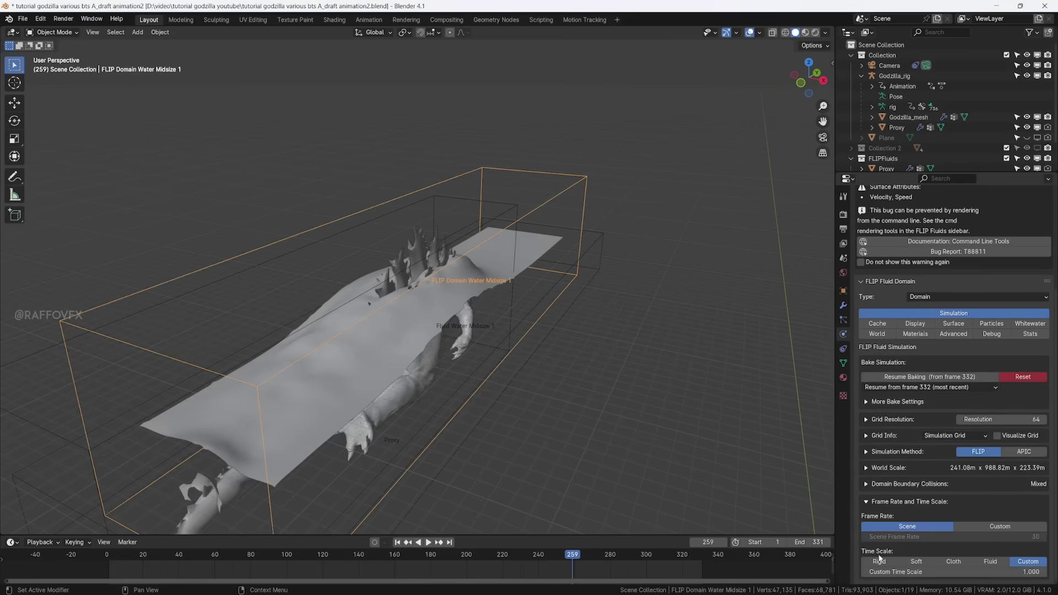
pyautogui.click(1008, 553)
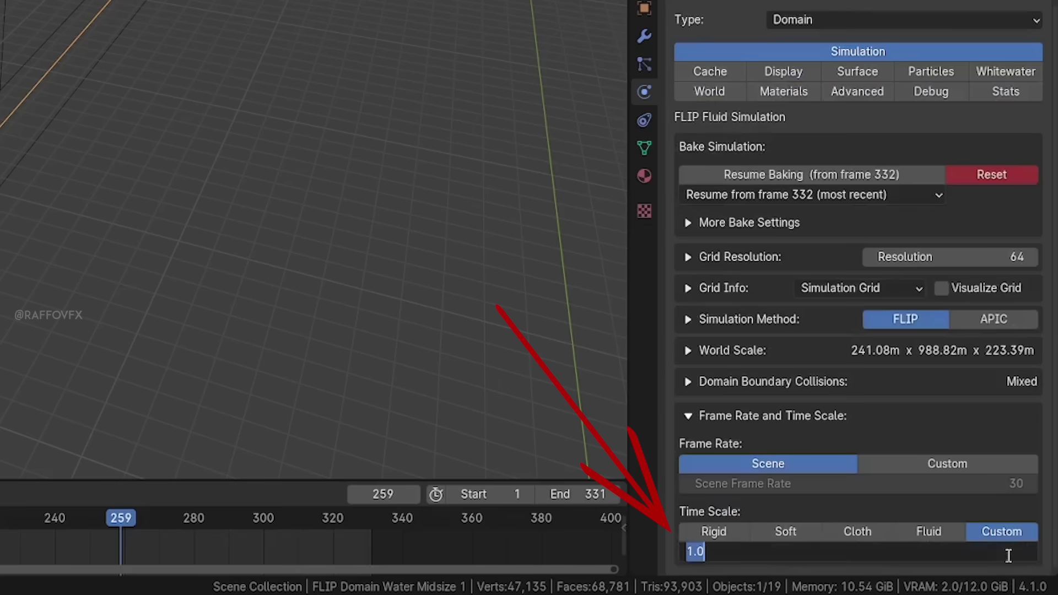
pyautogui.press('Return')
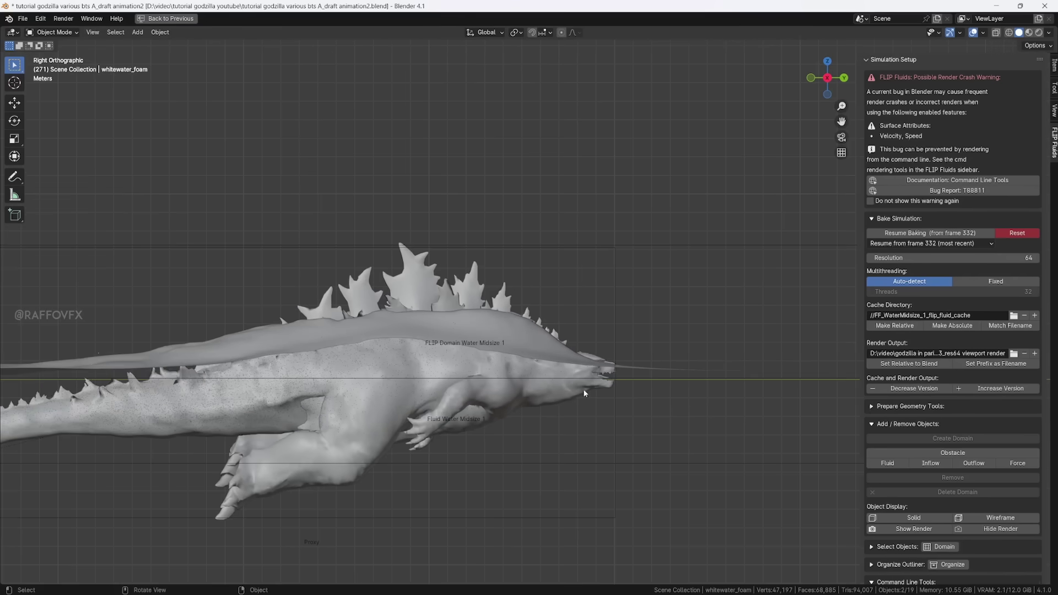
# Hide the sidebar and reframe the view around Godzilla and the water
pyautogui.press('n')
pyautogui.keyDown('shift'); pyautogui.moveTo(583, 389); pyautogui.dragTo(699, 329, button='middle'); pyautogui.keyUp('shift')
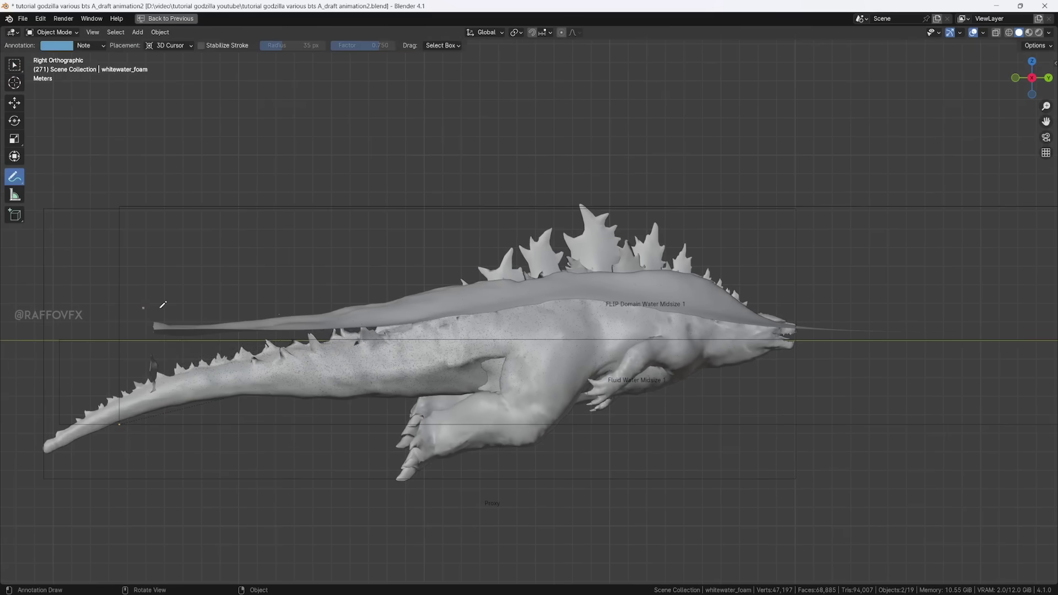
pyautogui.moveTo(587, 323); pyautogui.dragTo(546, 358, button='middle')
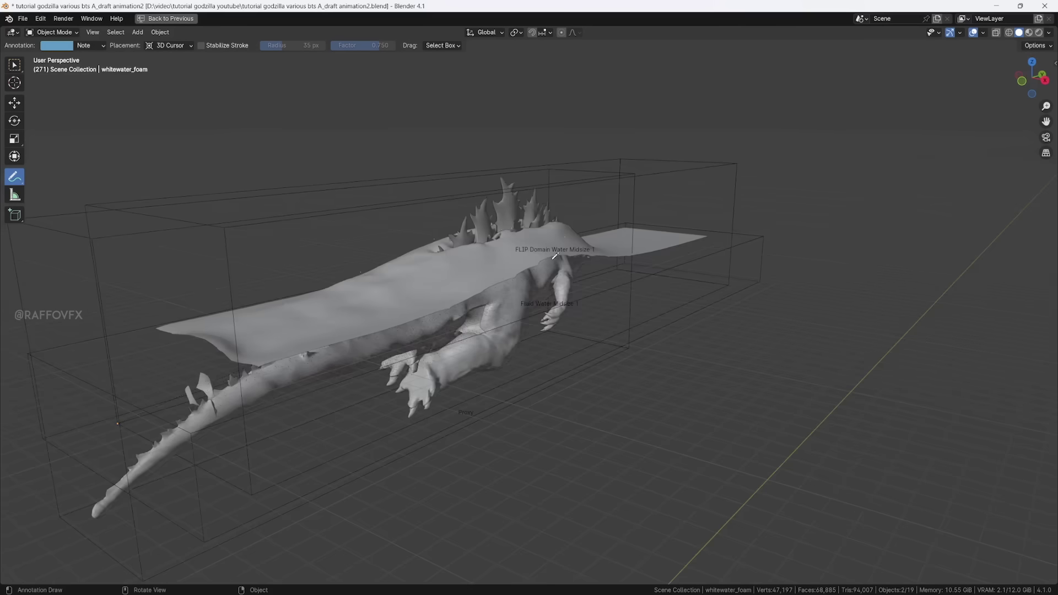
pyautogui.moveTo(555, 256); pyautogui.dragTo(529, 287, button='middle')
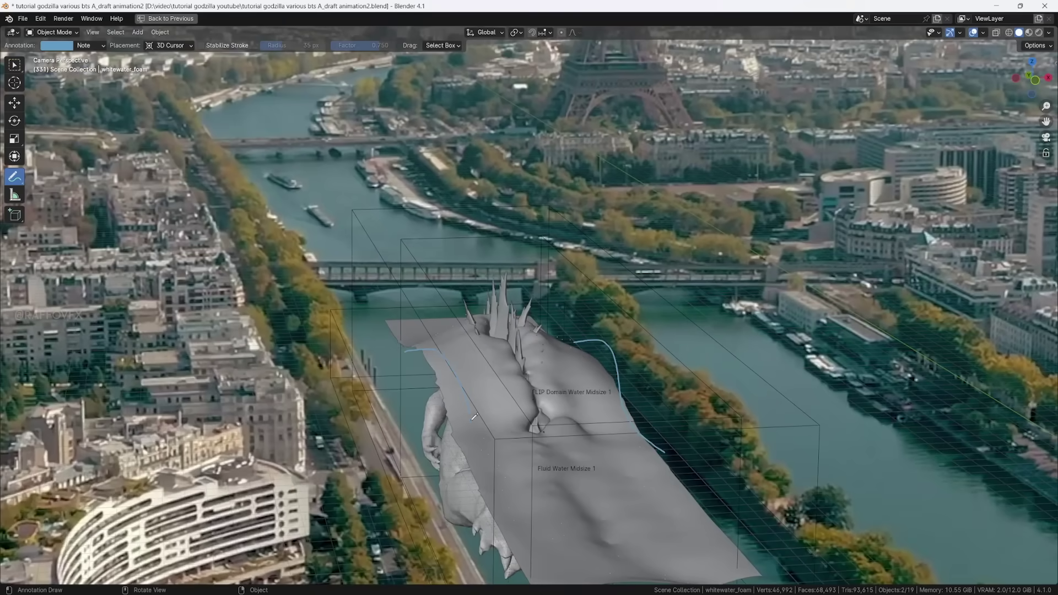
pyautogui.keyDown('shift'); pyautogui.moveTo(577, 490); pyautogui.dragTo(572, 303, button='middle'); pyautogui.keyUp('shift')
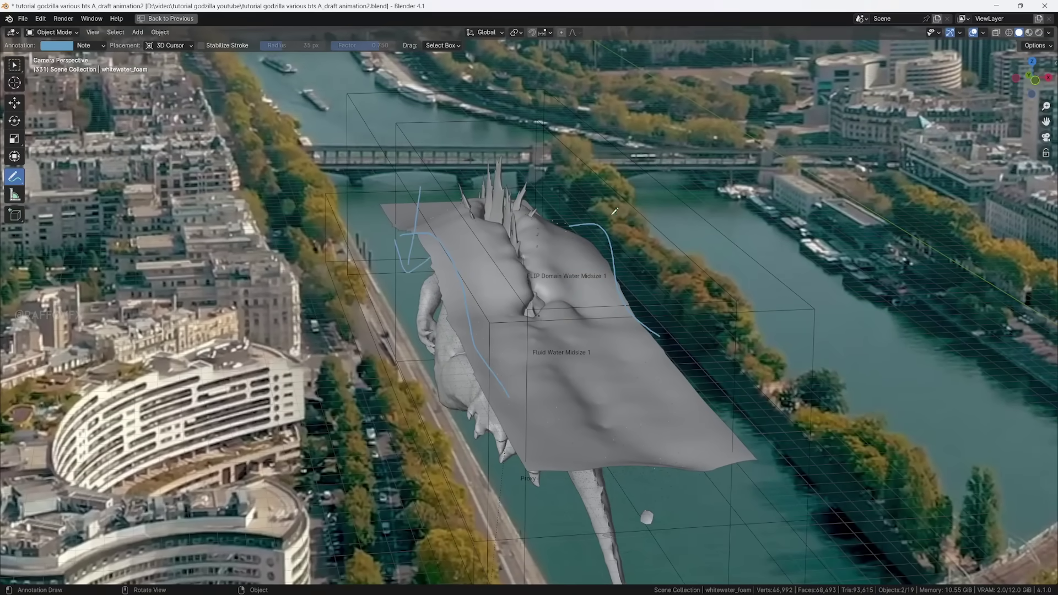
pyautogui.scroll(-3, 691, 303)
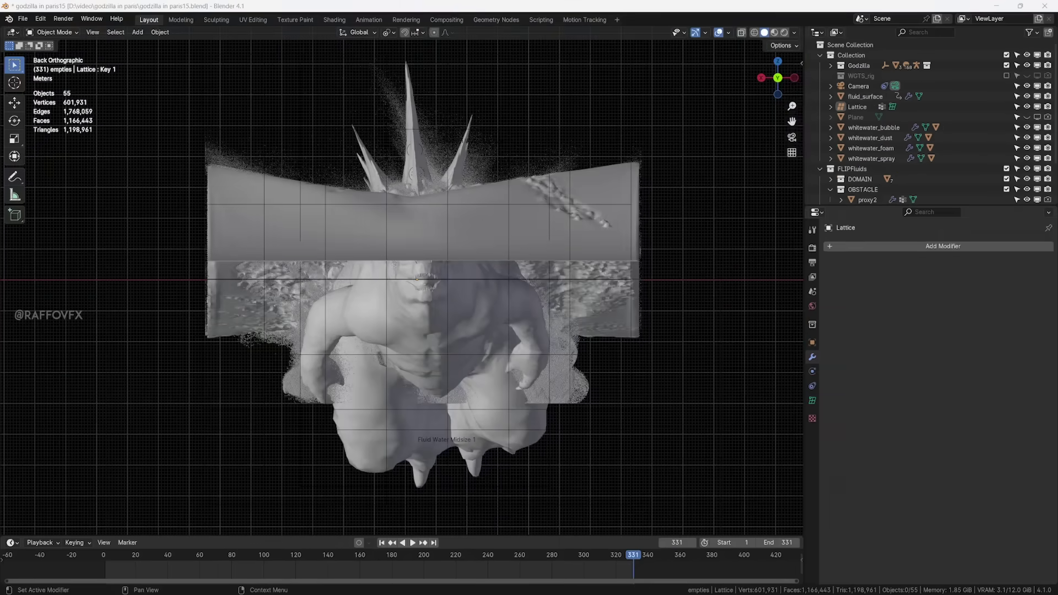
# Check fluid_surface's modifiers, then sweep the Lattice's Key 1 shape-key value between 0 and 1
pyautogui.click(865, 97)
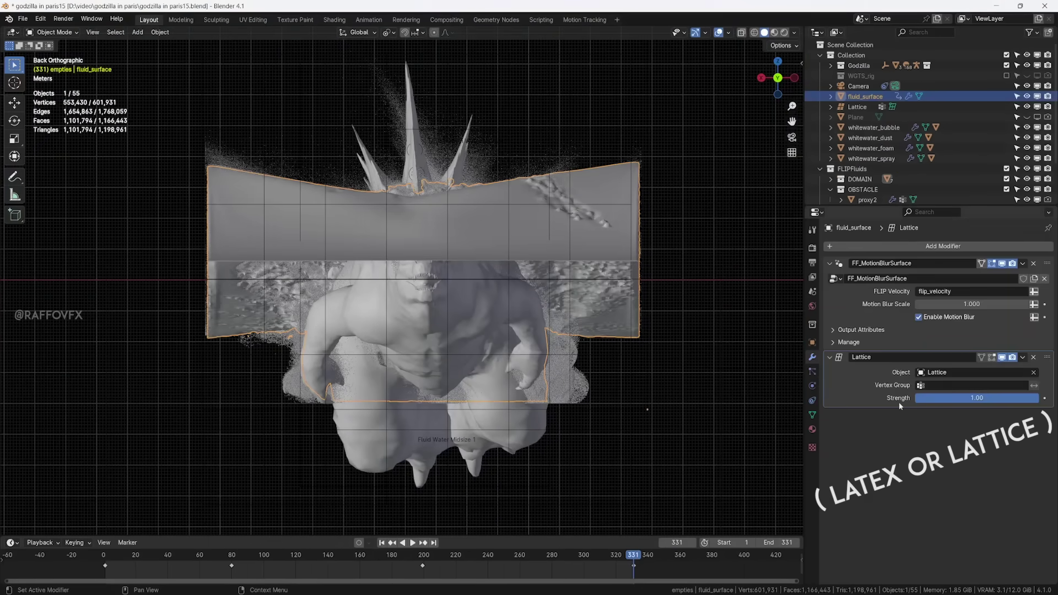
pyautogui.click(858, 107)
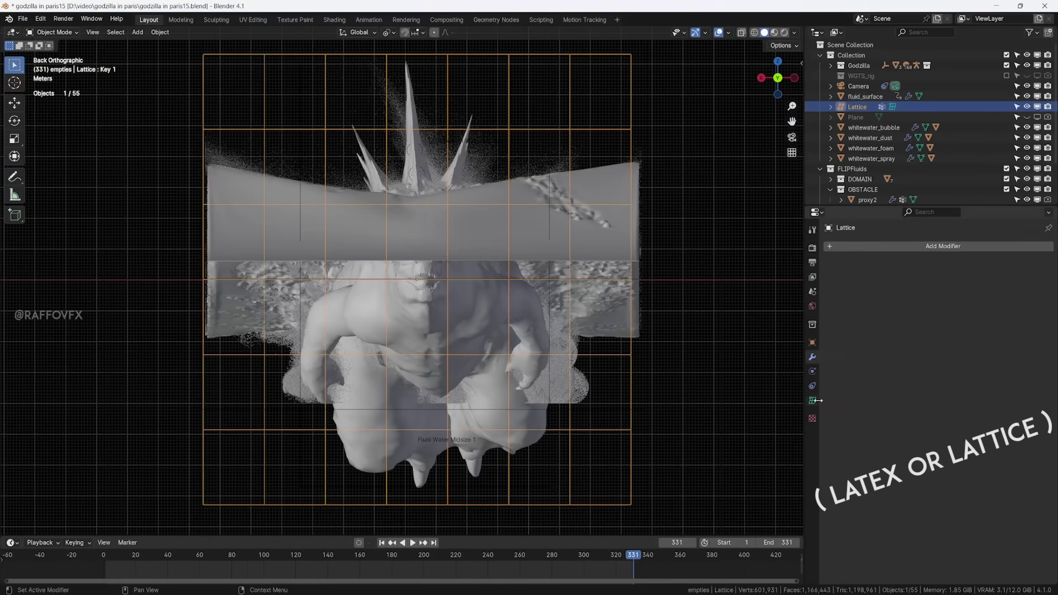
pyautogui.click(812, 400)
pyautogui.moveTo(986, 554)
pyautogui.mouseDown()
pyautogui.moveTo(1031, 554)
pyautogui.moveTo(977, 554)
pyautogui.mouseUp()
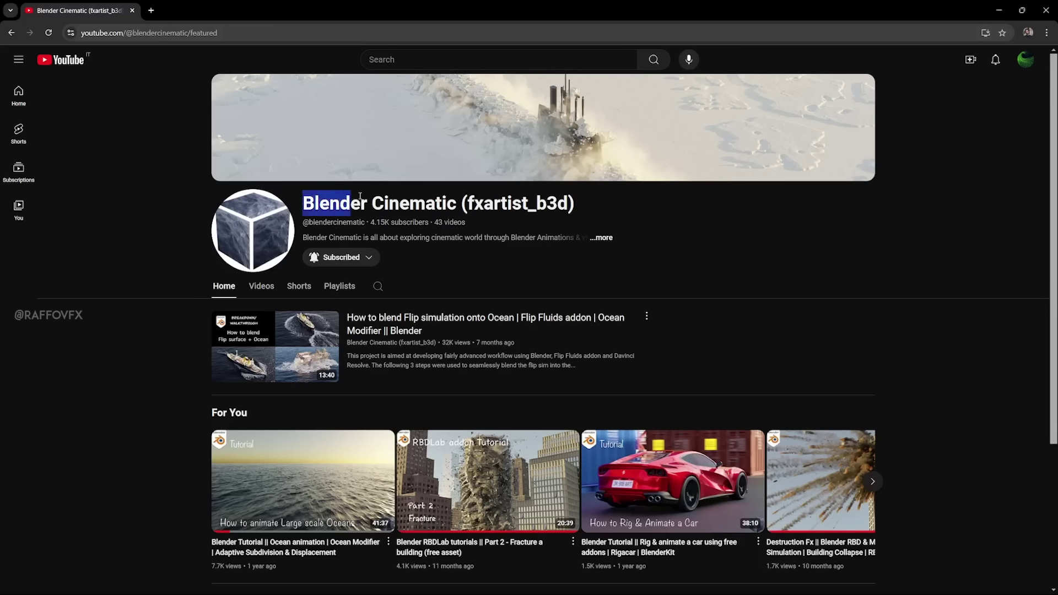
pyautogui.moveTo(360, 196); pyautogui.dragTo(581, 186)
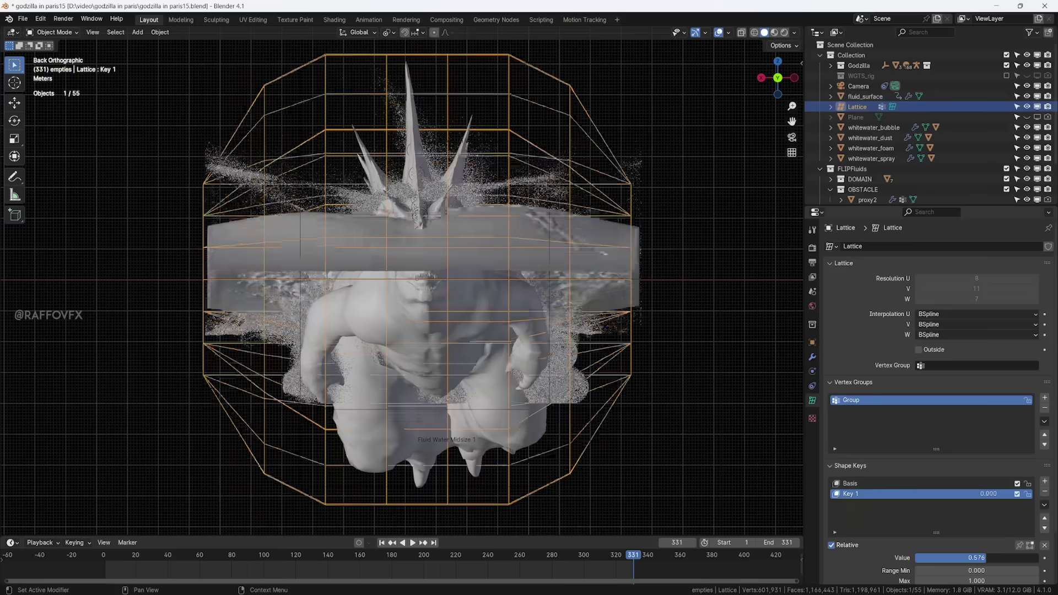
pyautogui.moveTo(976, 558); pyautogui.dragTo(1038, 558)
pyautogui.moveTo(385, 287); pyautogui.dragTo(537, 325, button='middle')
pyautogui.scroll(-5, 494, 316)
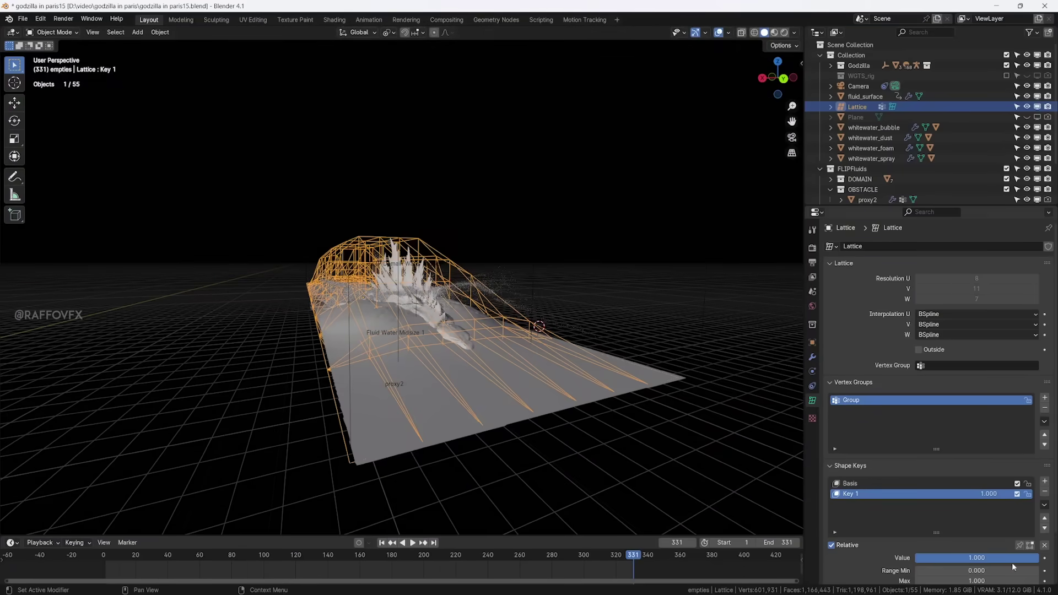
# Test partial Key 1 values and inspect the bent surface from a low angle without overlays
pyautogui.moveTo(1013, 562); pyautogui.dragTo(1038, 558)
pyautogui.moveTo(386, 297); pyautogui.dragTo(430, 330, button='middle')
pyautogui.hotkey('shift', 'alt', 'z')
pyautogui.scroll(6, 569, 191)
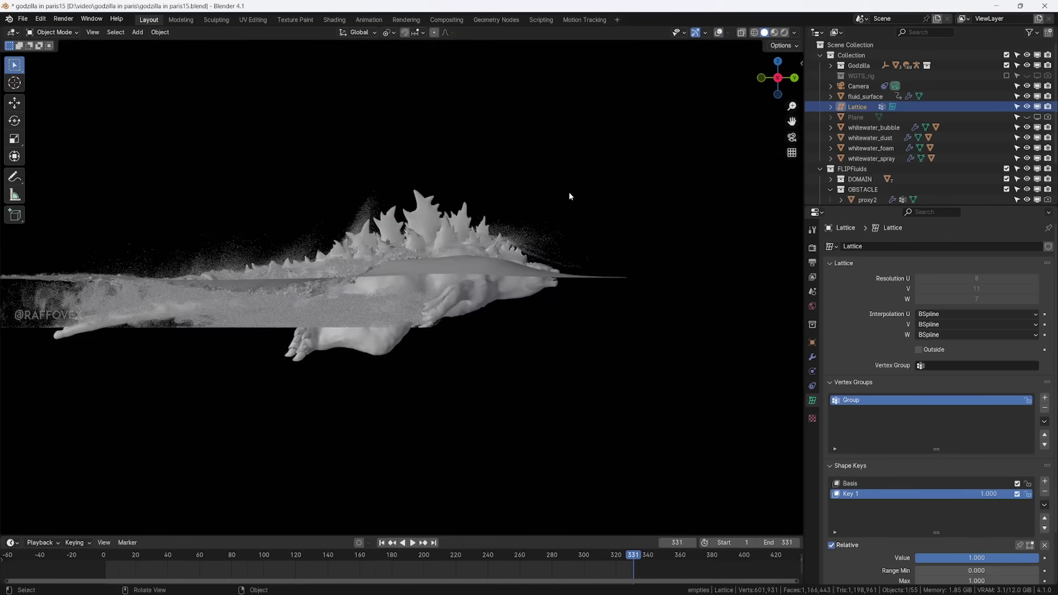
pyautogui.moveTo(597, 291); pyautogui.dragTo(386, 287, button='middle')
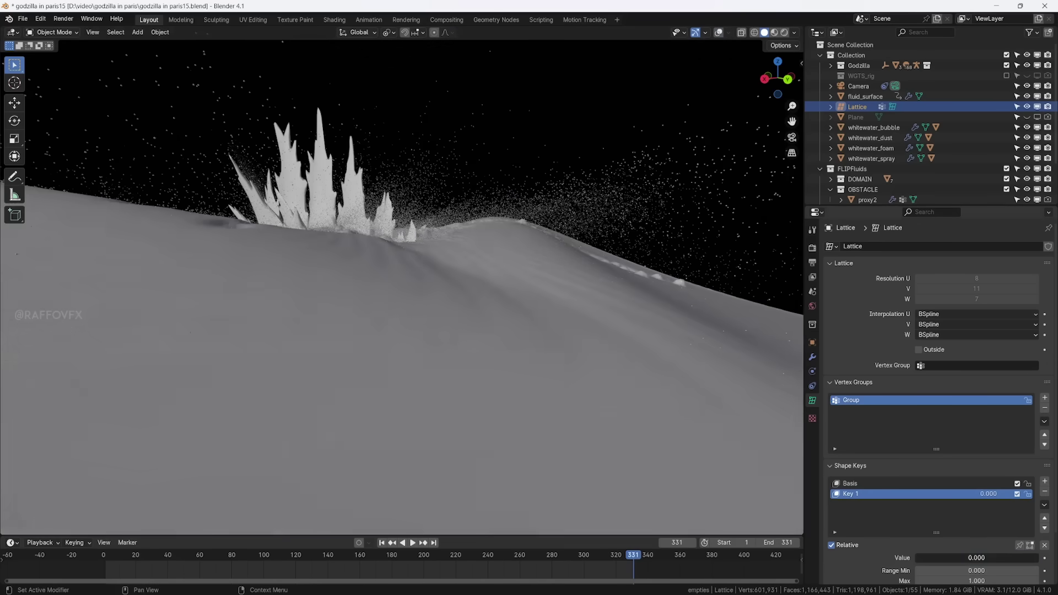
pyautogui.hotkey('shift', 'alt', 'z')
# Add a Lattice modifier to the whitewater_spray object
pyautogui.keyDown('shift'); pyautogui.click(592, 267); pyautogui.keyUp('shift')
pyautogui.click(812, 356)
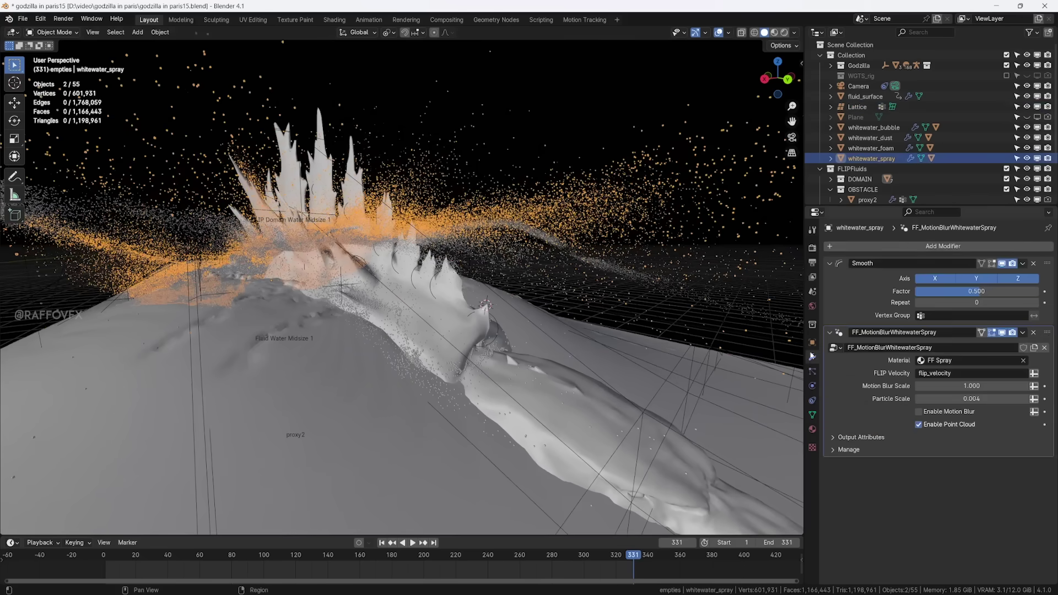
pyautogui.click(910, 246)
pyautogui.press('Return')
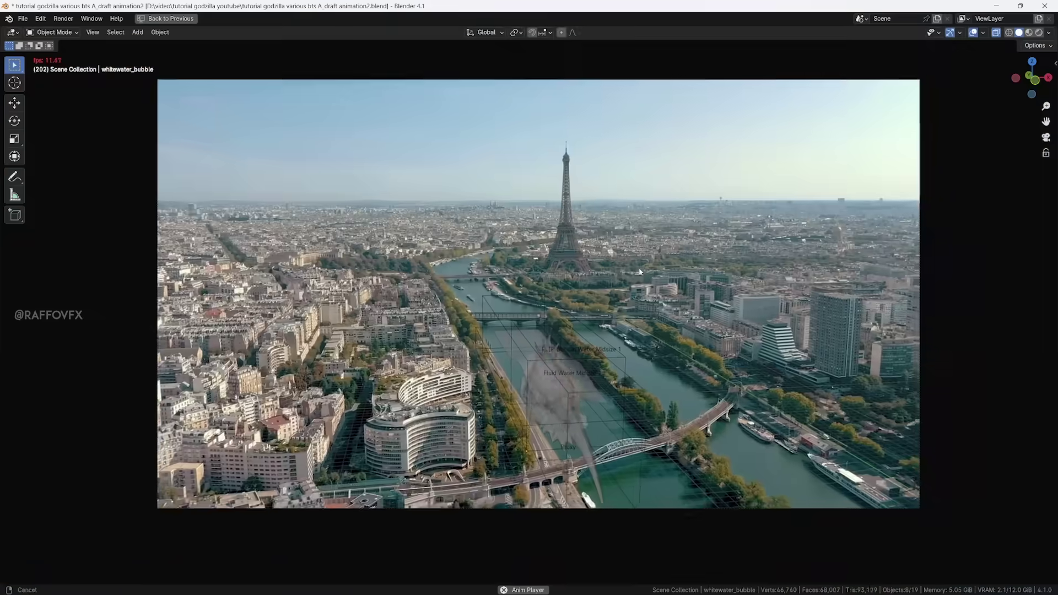
# Stop playback at frame 305 and show the FLIP domain's FLIP Fluids sidebar
pyautogui.scroll(2, 597, 351)
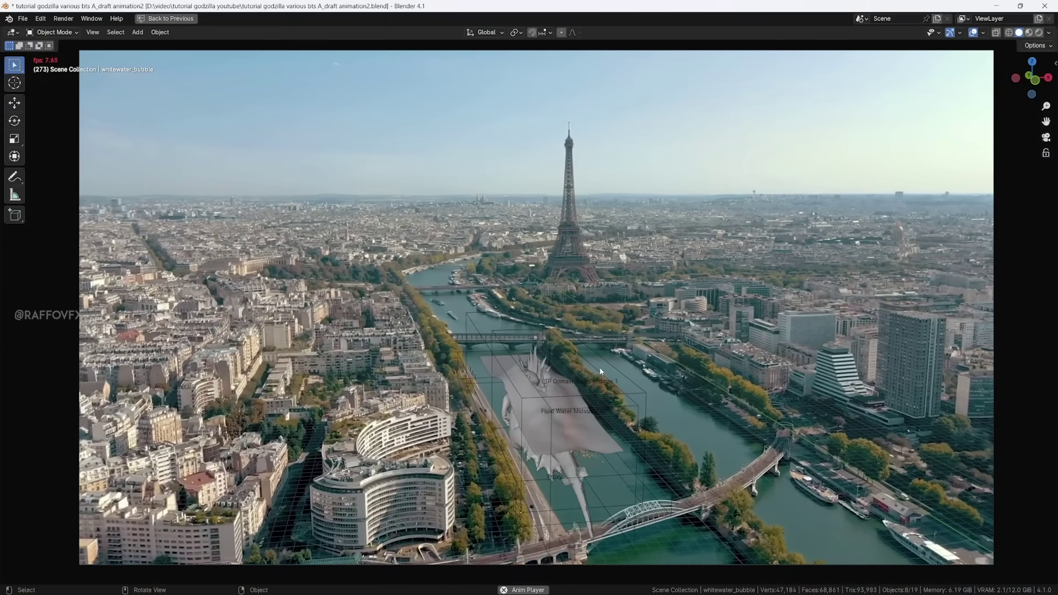
pyautogui.click(634, 365)
pyautogui.press('space')
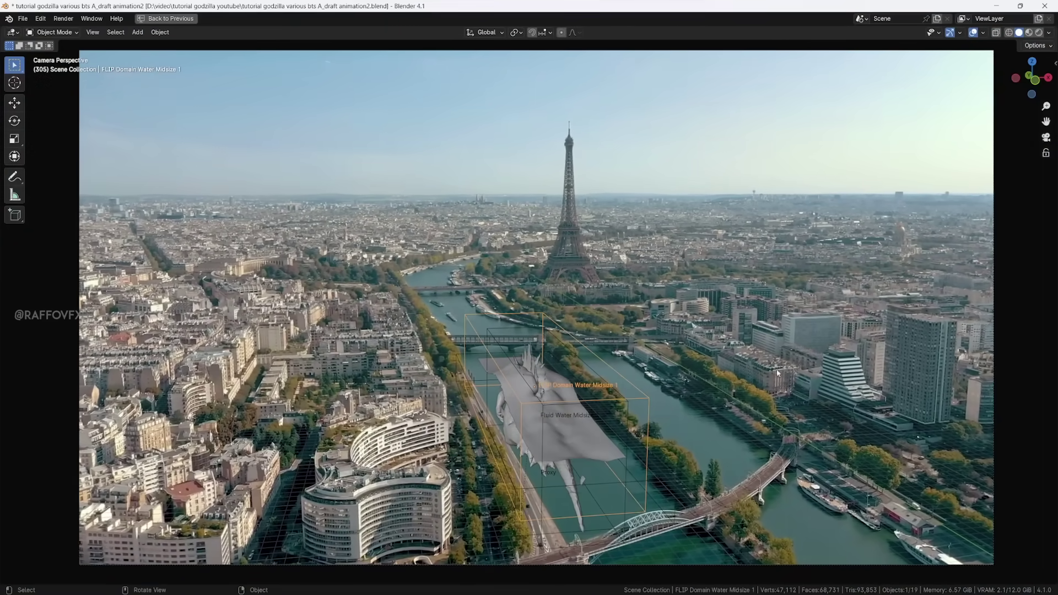
pyautogui.press('n')
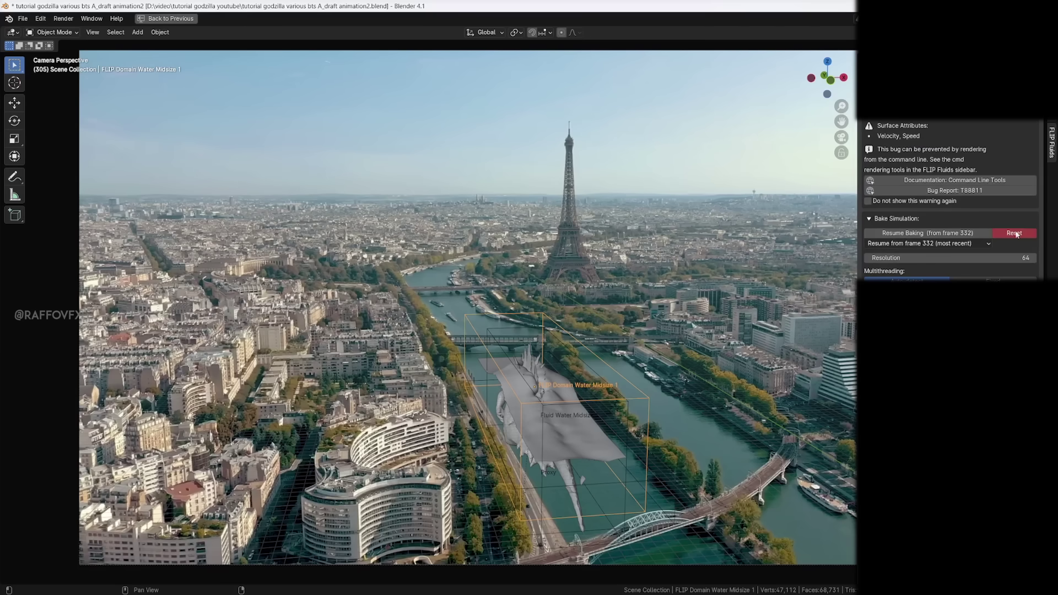
# Reset the old bake and re-bake the FLIP simulation at resolution 128
pyautogui.click(984, 228)
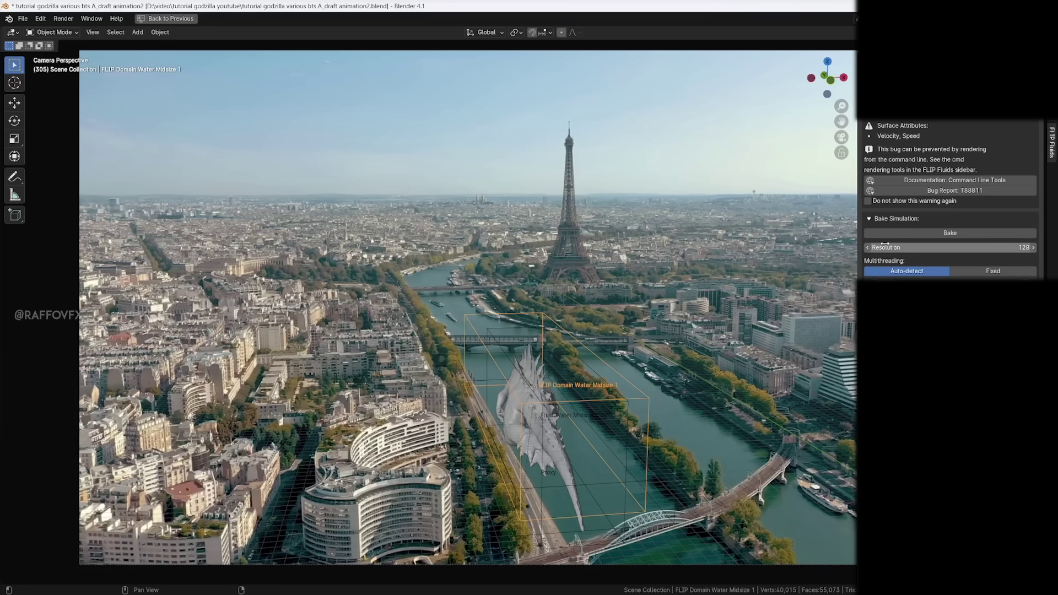
pyautogui.click(939, 234)
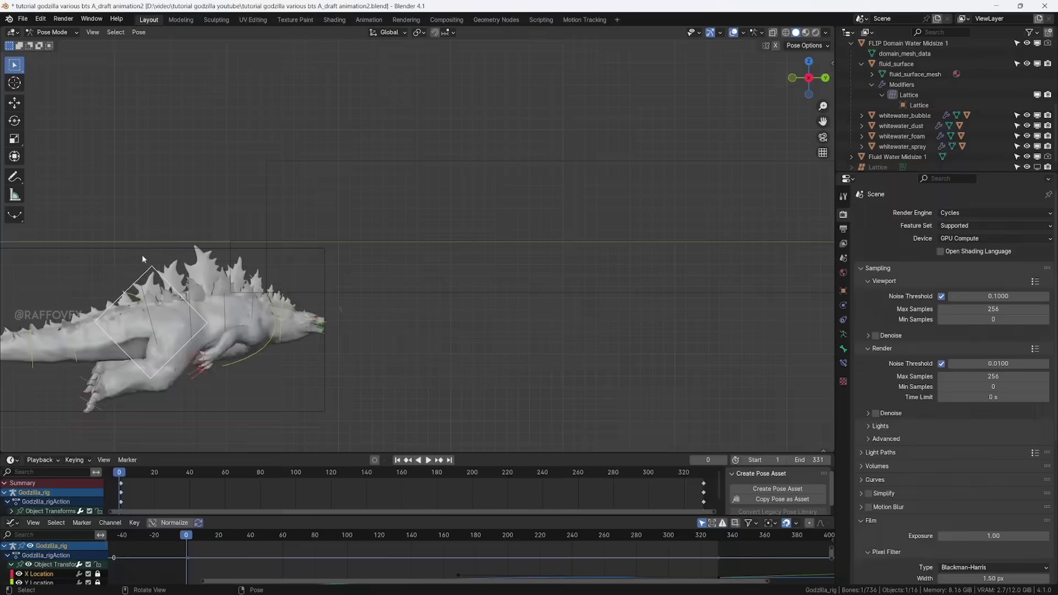
# Rotate the rig and move the hand bone to key Godzilla's pose at frame 0
pyautogui.press('r')
pyautogui.click(329, 416)
pyautogui.press('r')
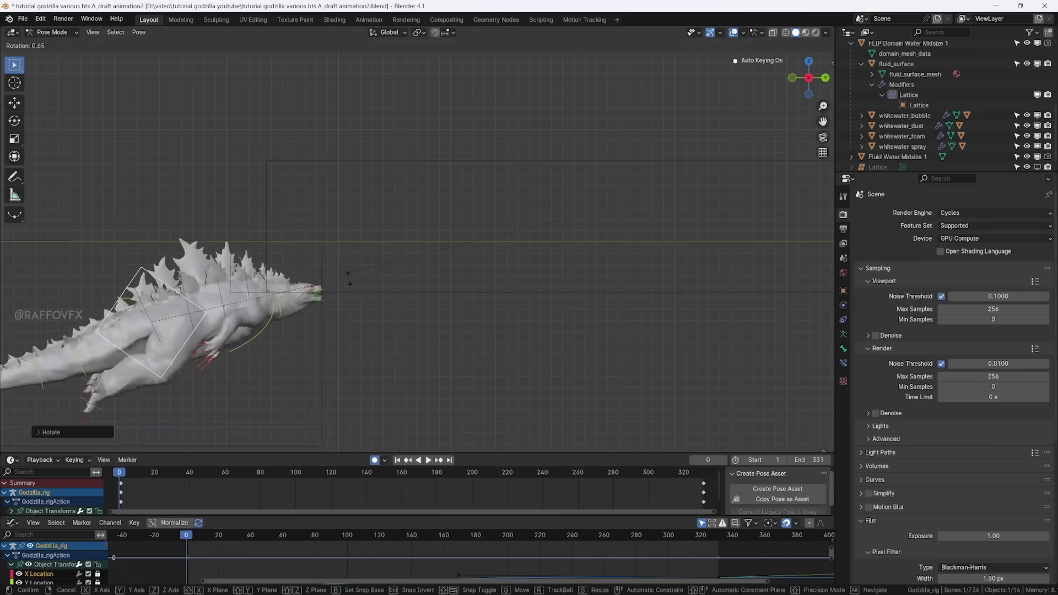
pyautogui.click(340, 276)
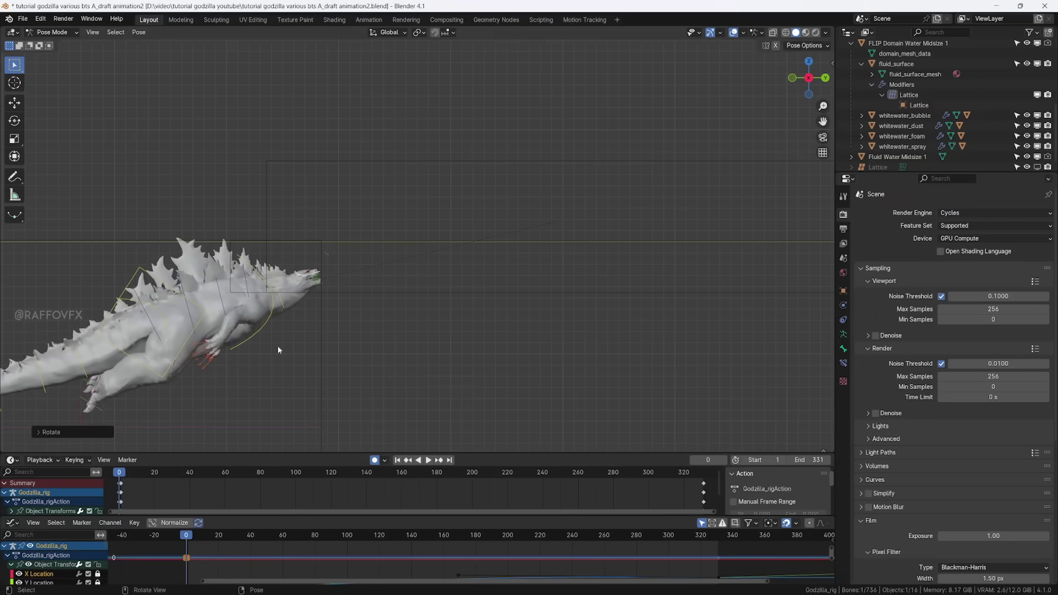
pyautogui.click(260, 361)
pyautogui.scroll(7, 224, 348)
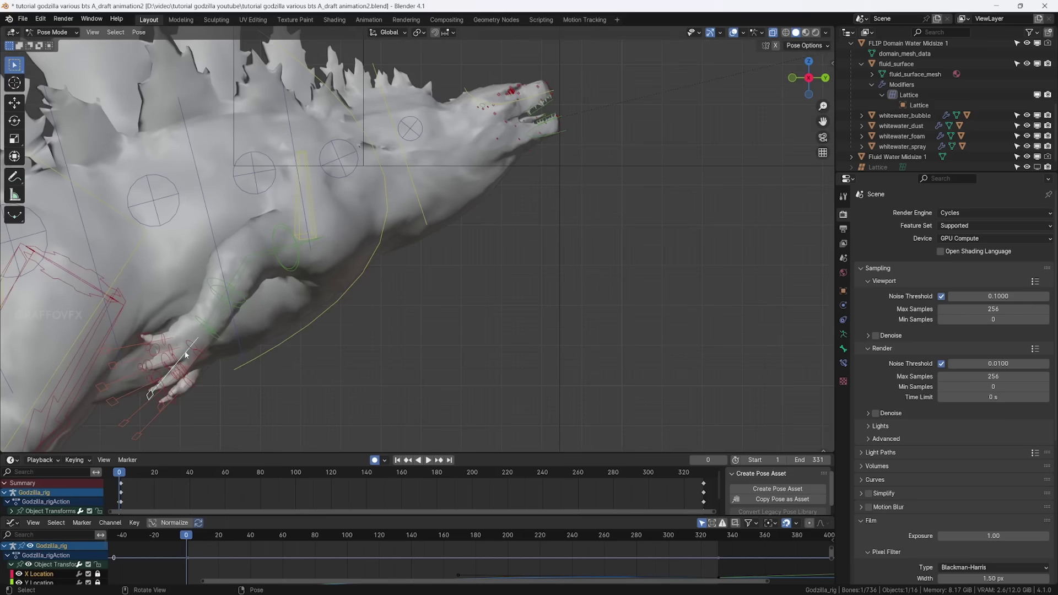
pyautogui.scroll(-7, 185, 356)
pyautogui.press('g')
pyautogui.click(260, 323)
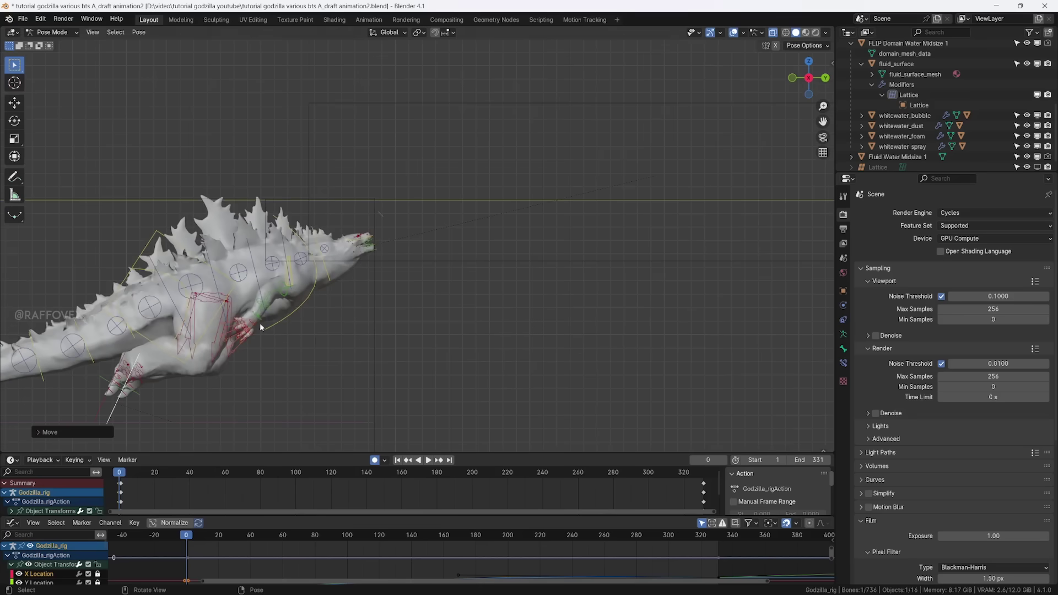
# At frame 200, rotate and move the rig bones to key a second pose
pyautogui.moveTo(345, 475); pyautogui.dragTo(472, 475)
pyautogui.press('r')
pyautogui.click(634, 182)
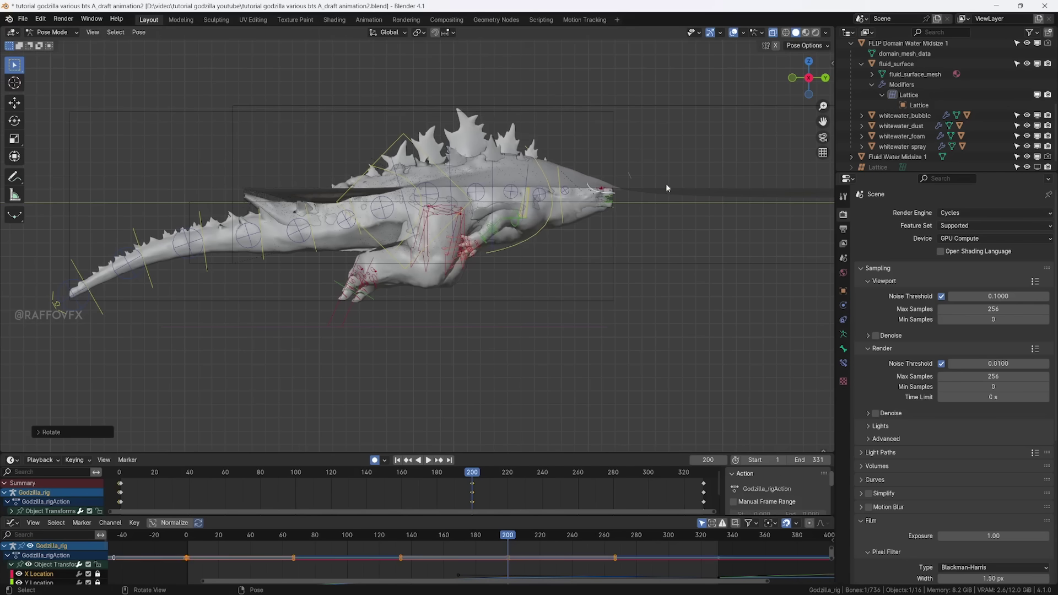
pyautogui.press('g')
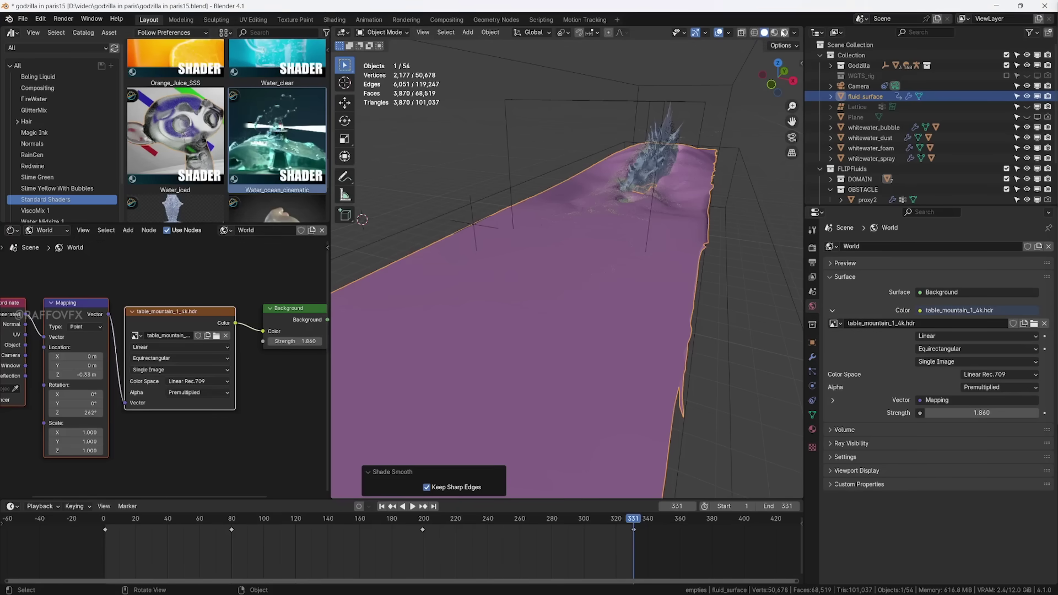
# In rendered shading, try a 269° HDRI Z rotation, revert to 262°, and maximize the viewport
pyautogui.press('z')
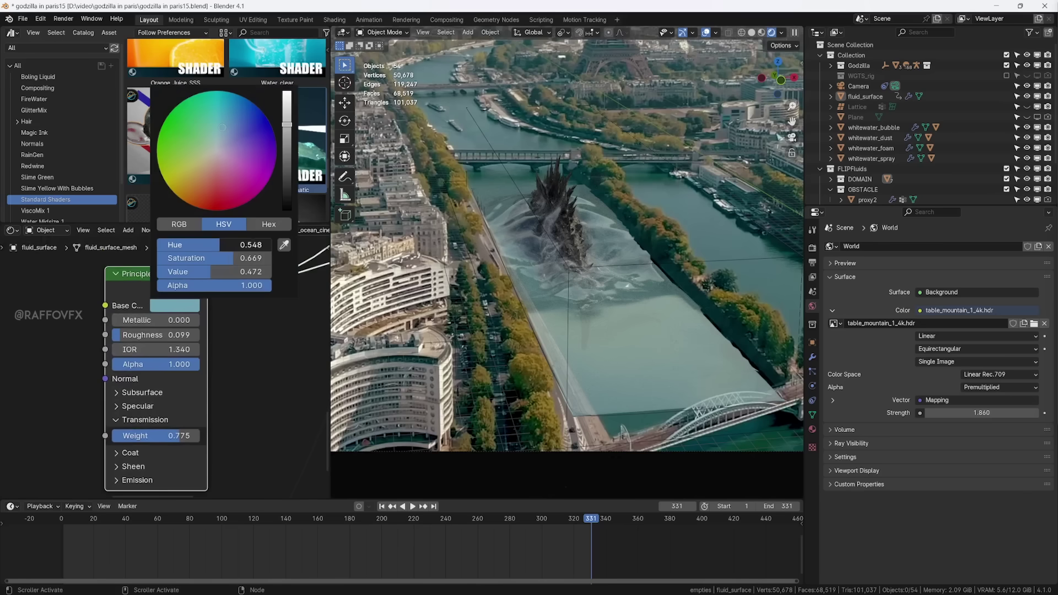
pyautogui.moveTo(235, 246); pyautogui.dragTo(235, 248)
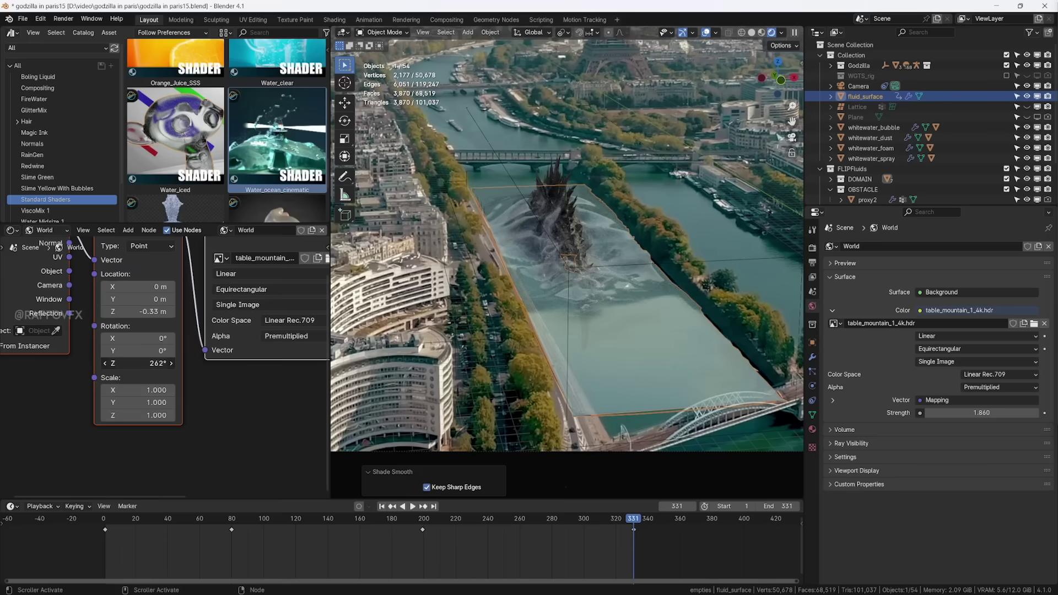
pyautogui.moveTo(138, 363); pyautogui.dragTo(154, 363)
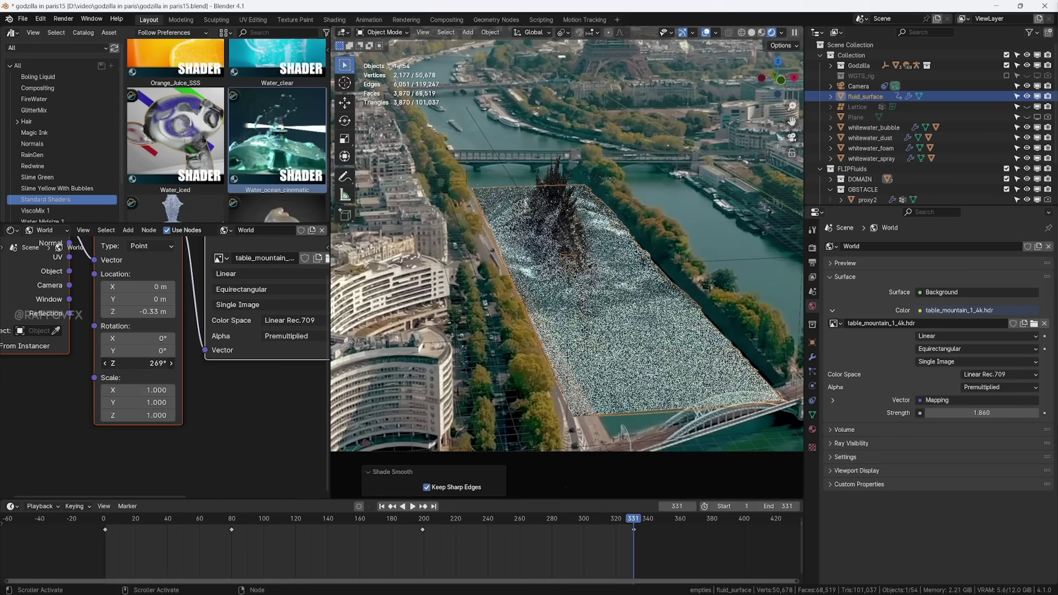
pyautogui.press('Escape')
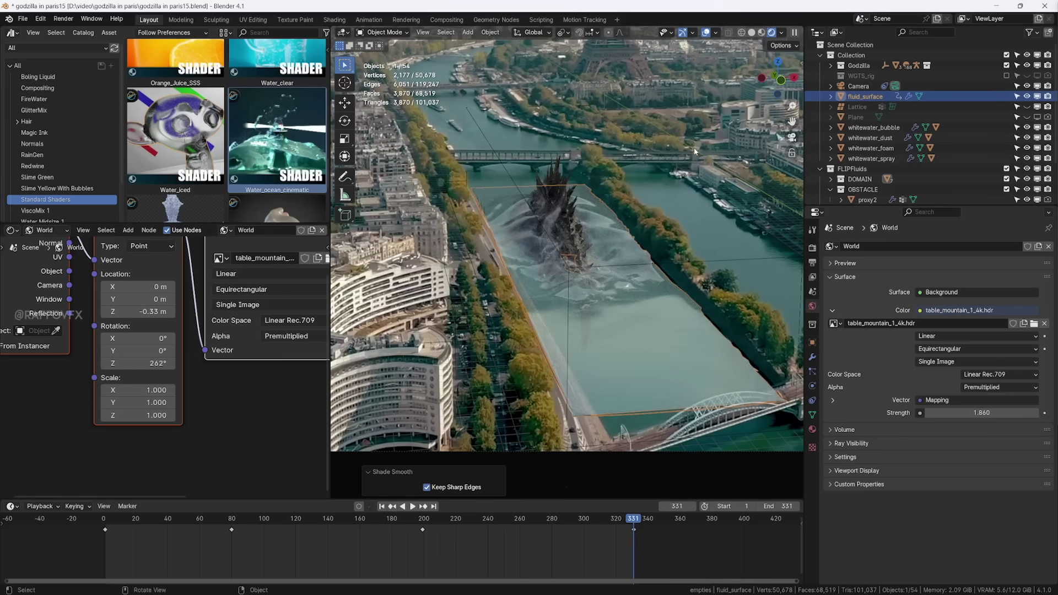
pyautogui.click(695, 151)
pyautogui.hotkey('ctrl', 'space')
pyautogui.scroll(-2, 460, 339)
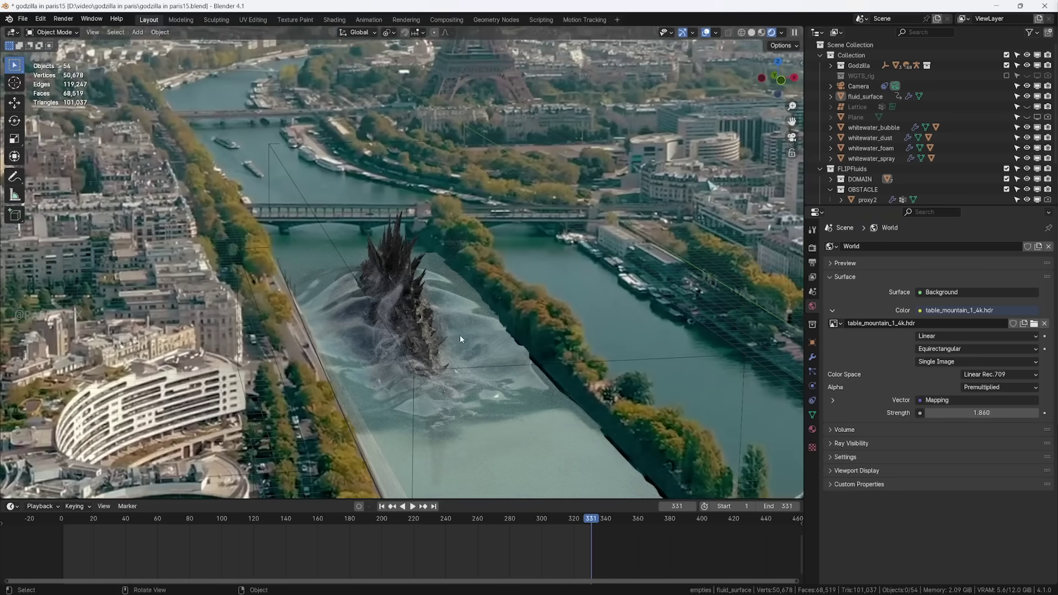
pyautogui.click(812, 248)
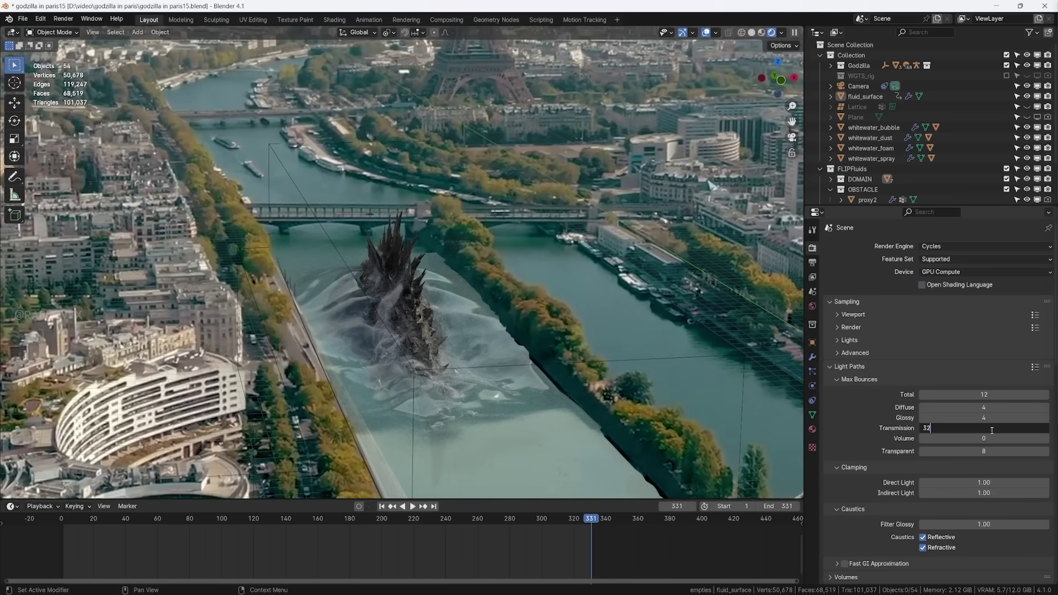
pyautogui.press('Return')
pyautogui.click(985, 451)
pyautogui.write('32')
pyautogui.press('Return')
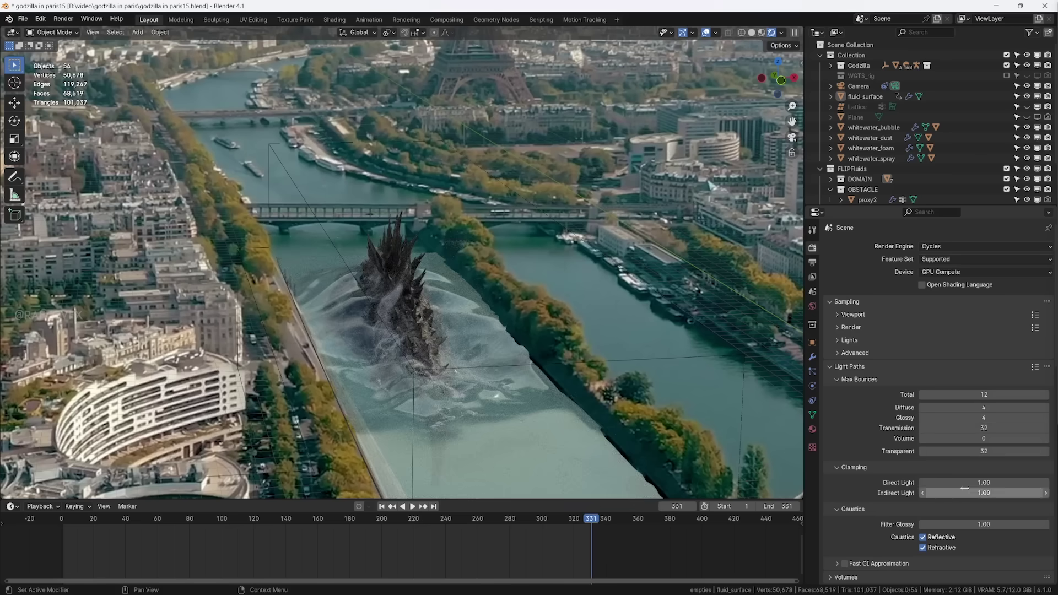
pyautogui.write('0')
pyautogui.press('Return')
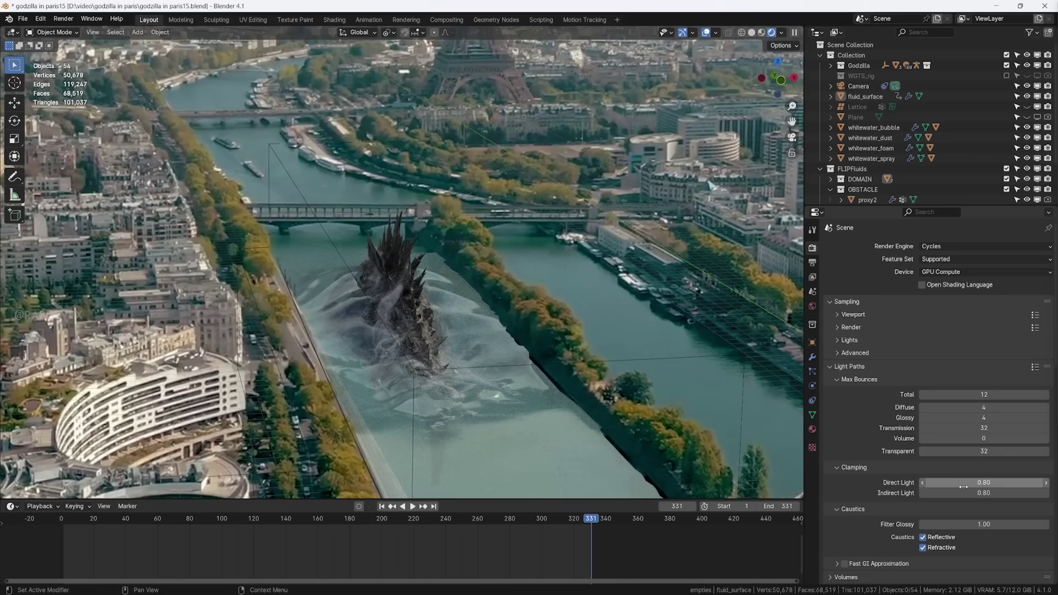
pyautogui.scroll(-15, 839, 445)
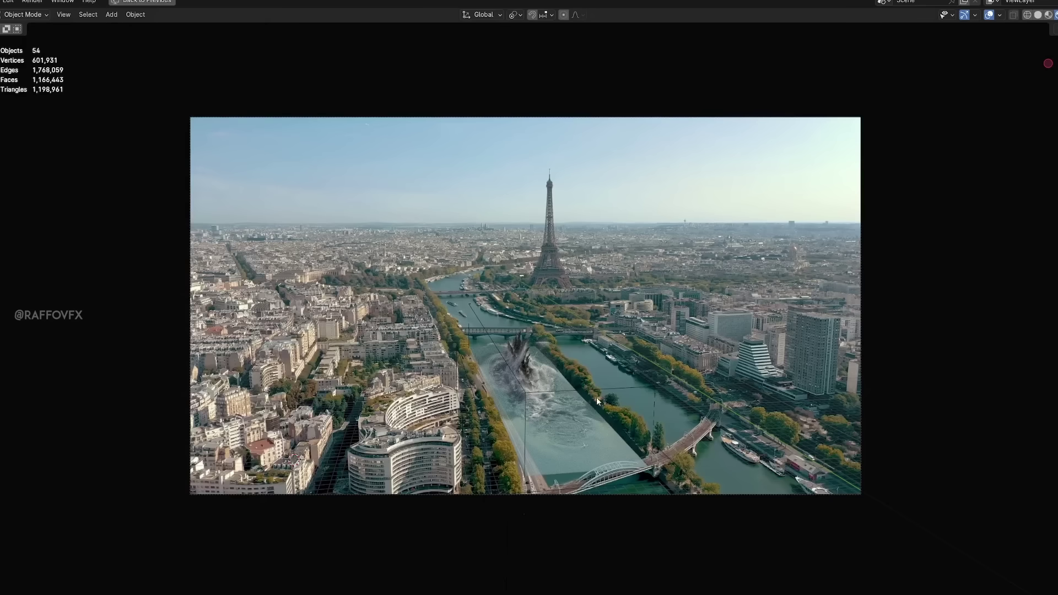
pyautogui.scroll(5, 596, 397)
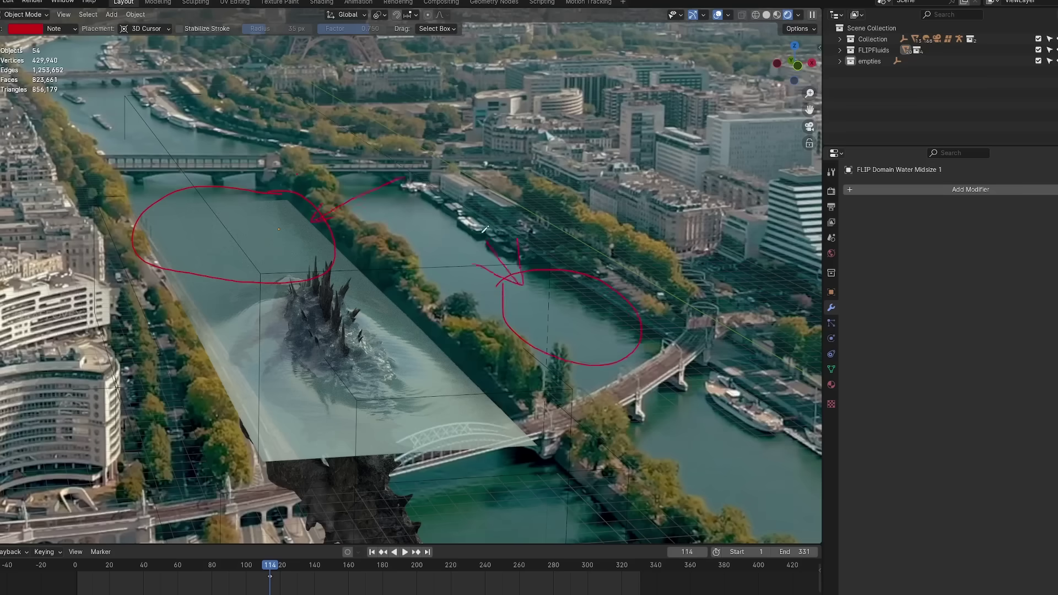
# Re-enable the Ocean modifier in the viewport, orbit out of camera view, and switch to solid shading
pyautogui.hotkey('ctrl', 'space')
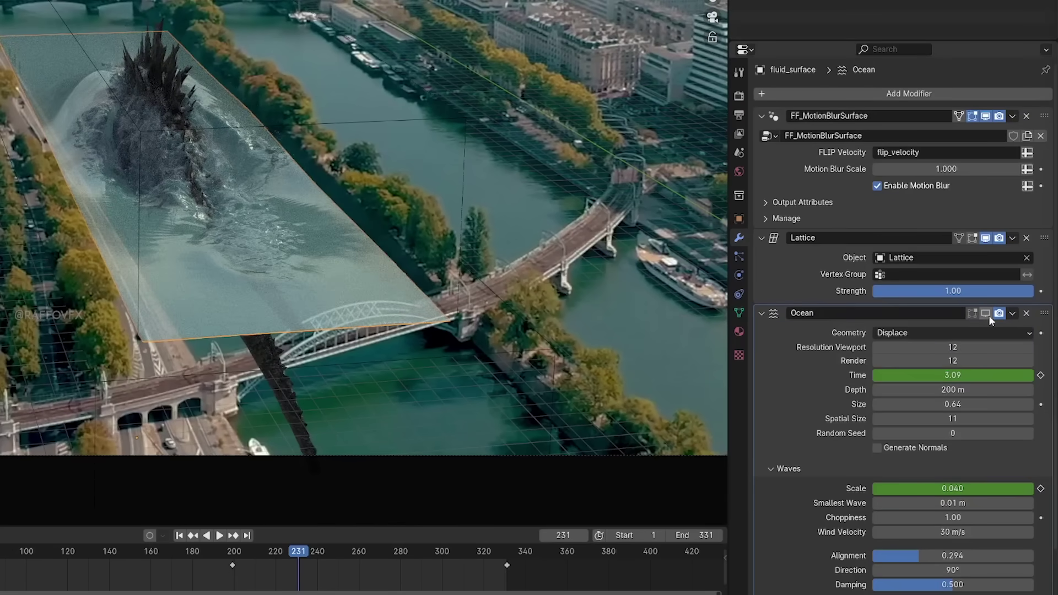
pyautogui.click(987, 314)
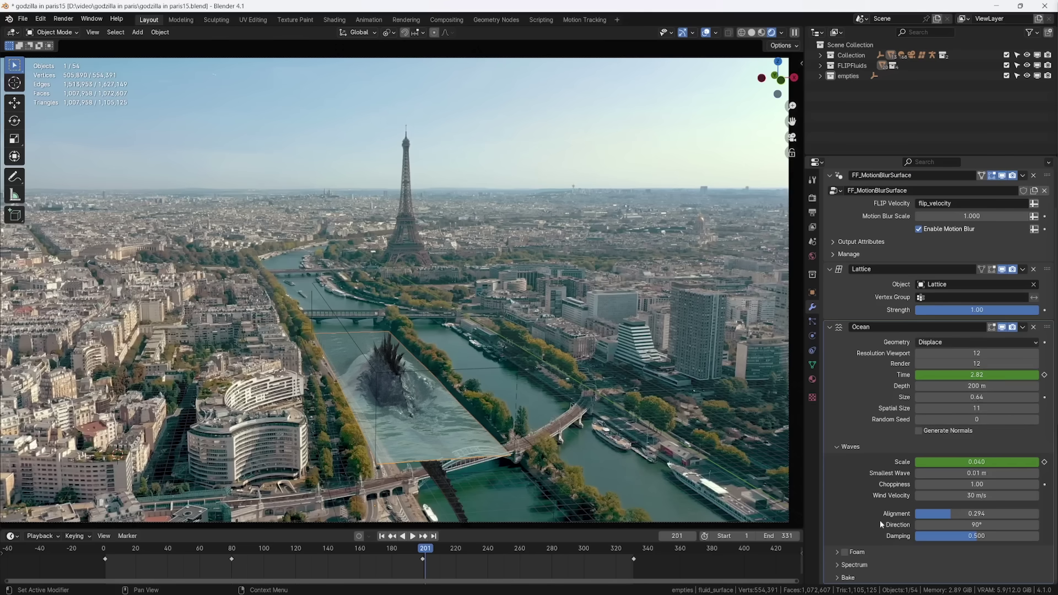
pyautogui.moveTo(497, 441)
pyautogui.mouseDown(button='middle')
pyautogui.moveTo(513, 383)
pyautogui.moveTo(556, 412)
pyautogui.moveTo(446, 312)
pyautogui.mouseUp(button='middle')
pyautogui.press('z')
# Capture the water's transform values and size the new plane to 14 m by 61.1 m
pyautogui.press('n')
pyautogui.moveTo(791, 285); pyautogui.dragTo(791, 286)
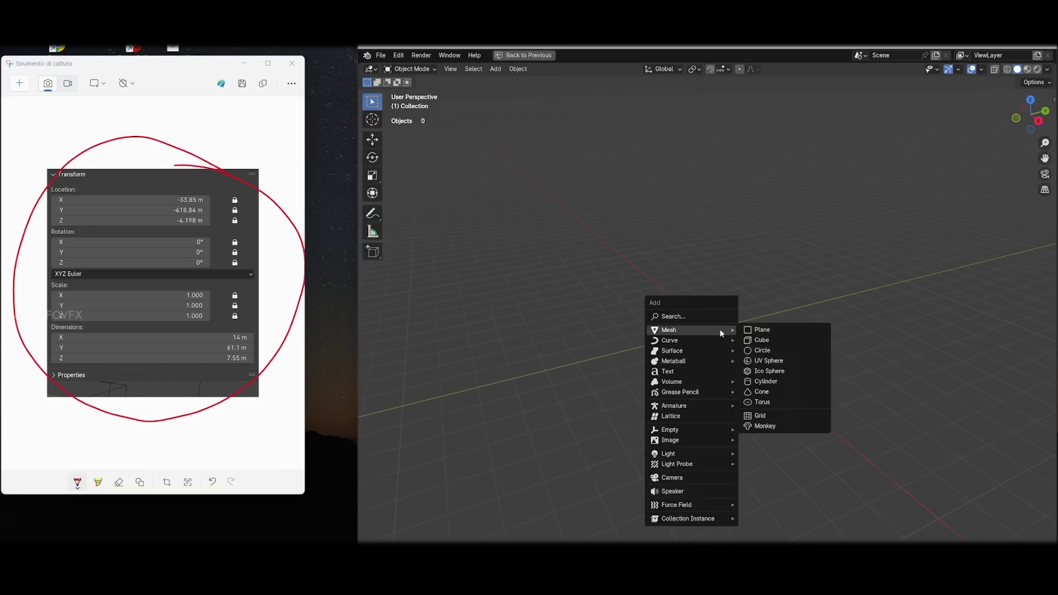
pyautogui.click(751, 333)
pyautogui.press('n')
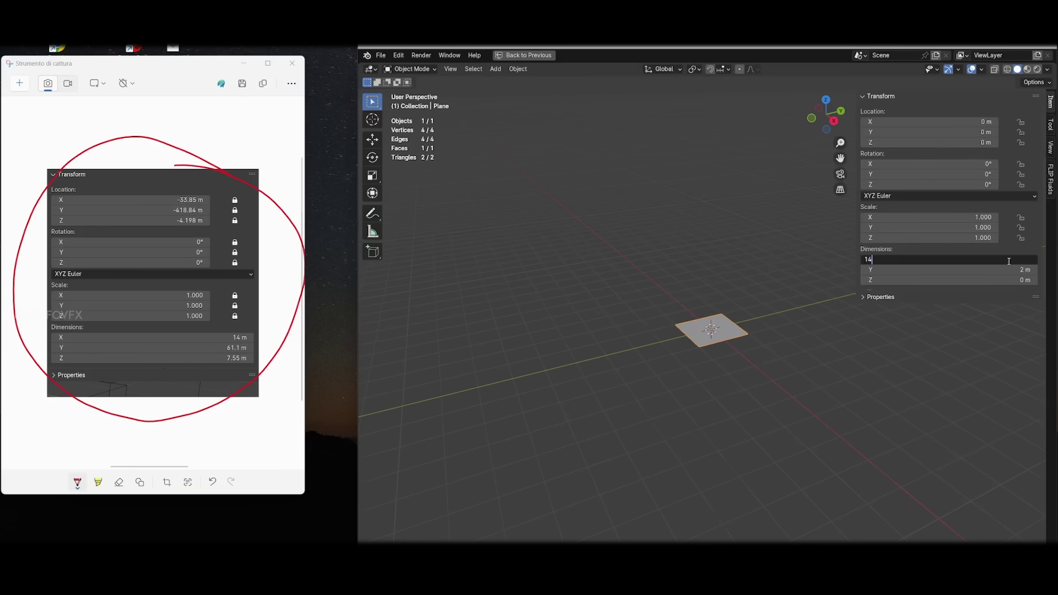
pyautogui.click(1008, 280)
pyautogui.write('7')
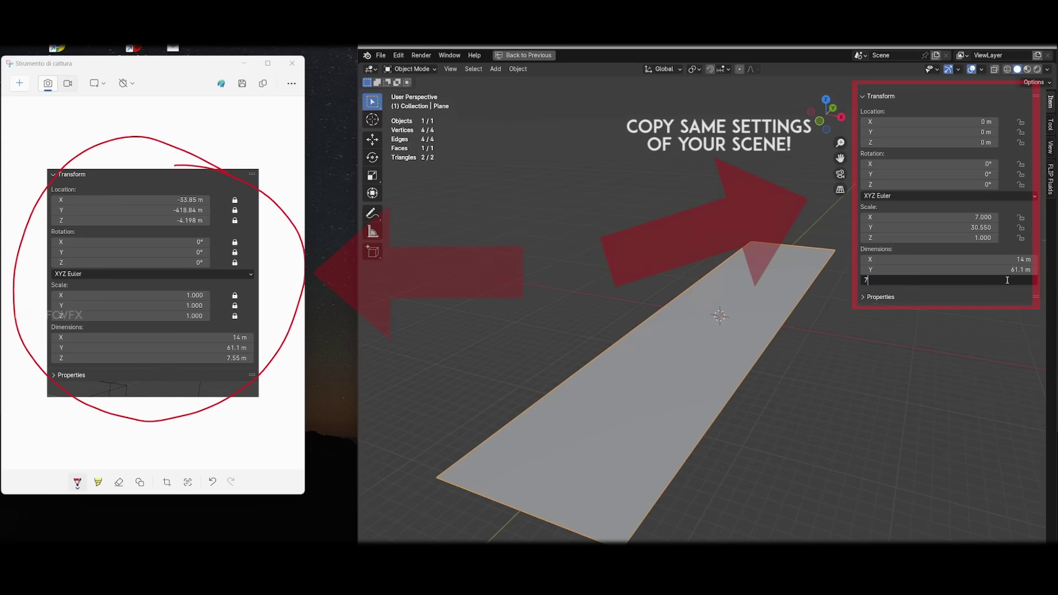
# Apply the plane's scale to its mesh
pyautogui.click(518, 69)
pyautogui.moveTo(530, 123)
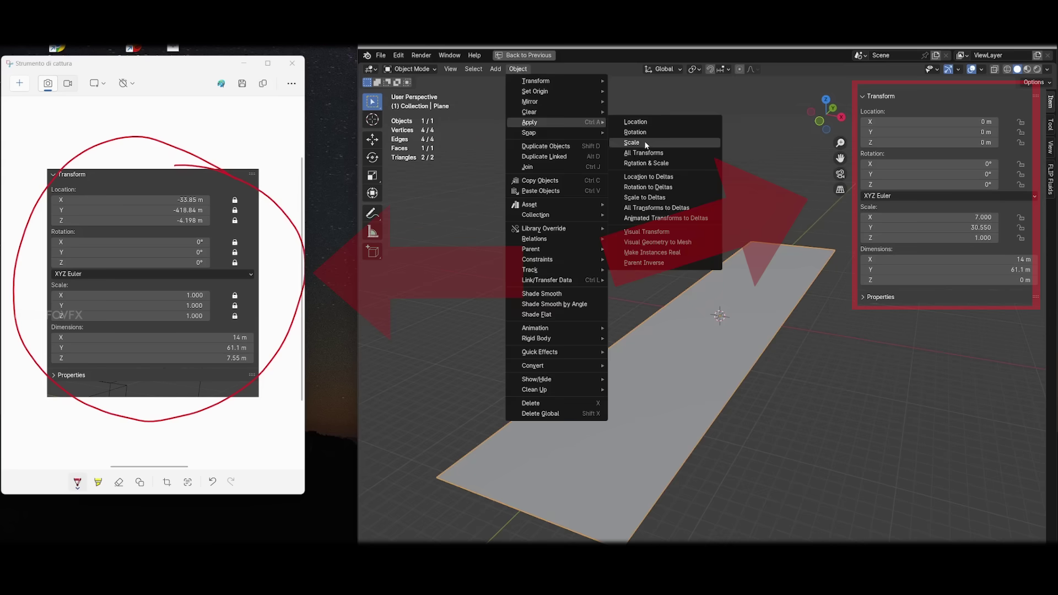
pyautogui.click(683, 141)
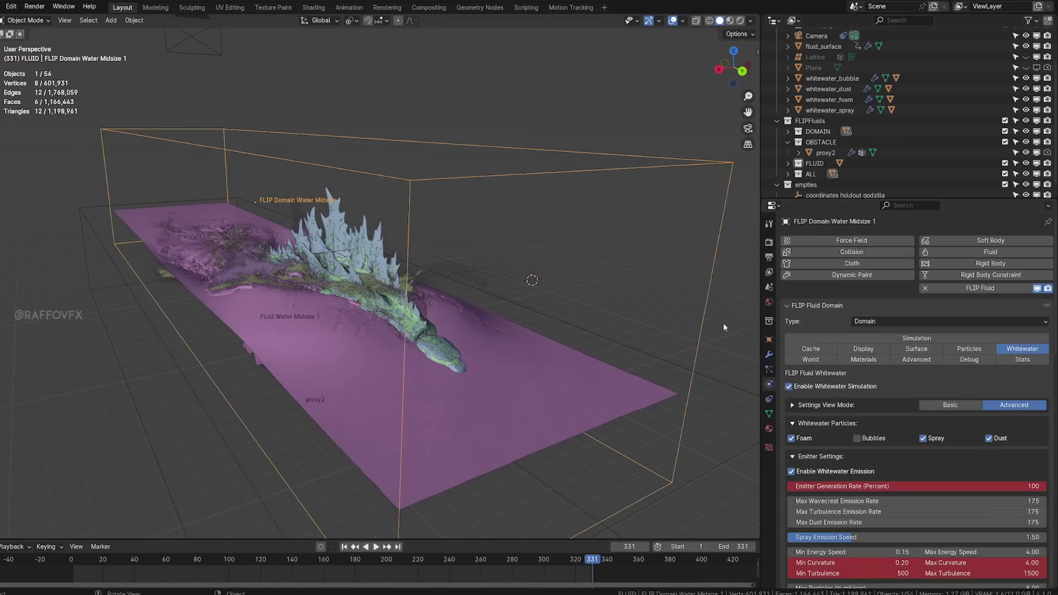
# Raise the wavecrest and turbulence emission rates, then view proxy2 in local view along the channel
pyautogui.scroll(-8, 994, 335)
pyautogui.moveTo(1026, 309); pyautogui.dragTo(1041, 320)
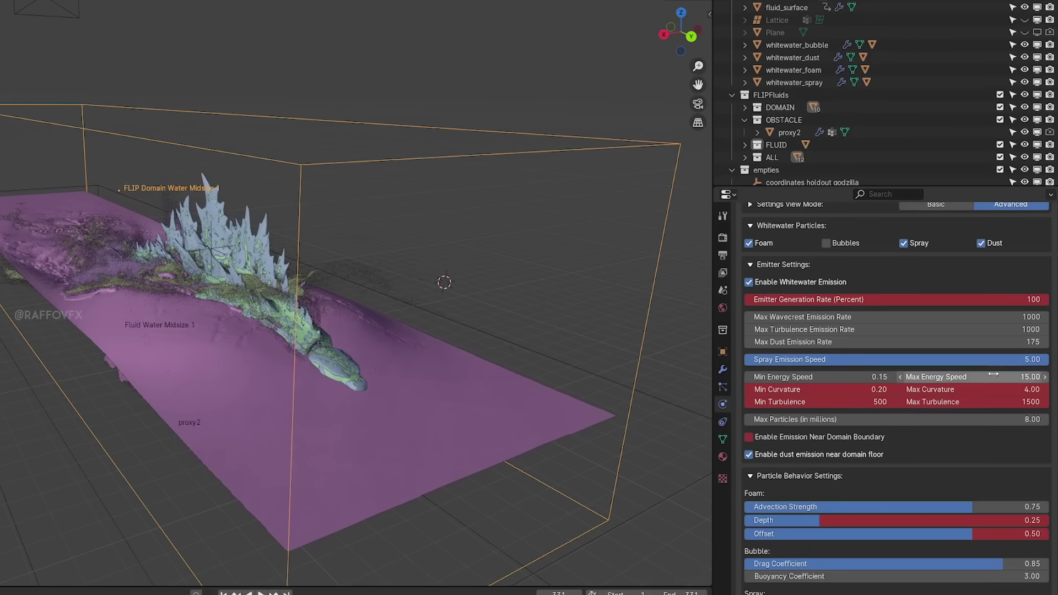
pyautogui.click(788, 133)
pyautogui.press('KP_Divide')
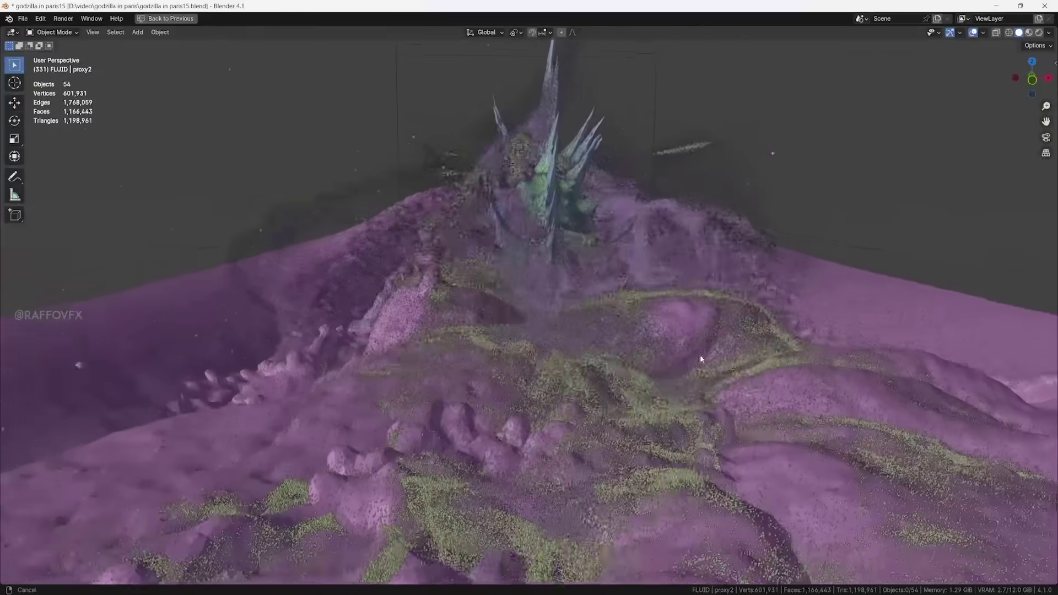
pyautogui.moveTo(699, 359); pyautogui.dragTo(441, 435, button='middle')
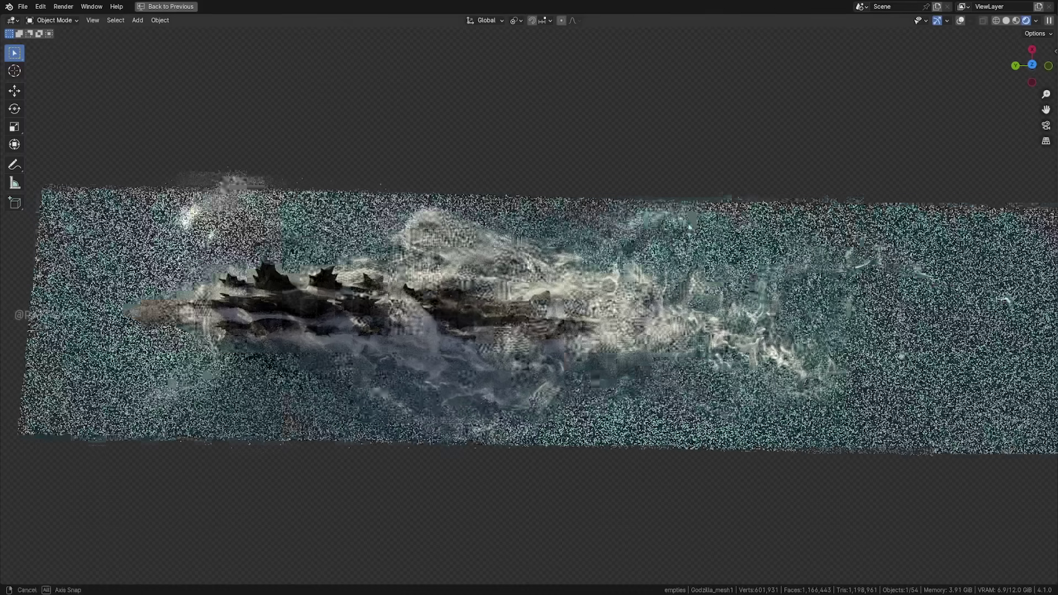
pyautogui.moveTo(573, 99); pyautogui.dragTo(700, 364, button='middle')
# View through the scene camera with overlays showing the Paris background, back in the full layout
pyautogui.press('KP_0')
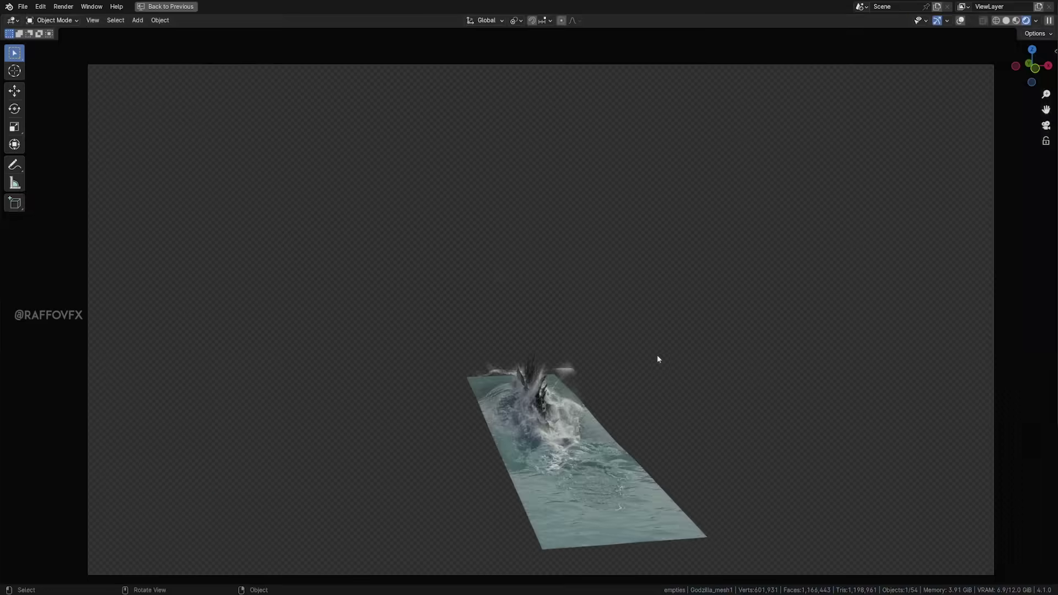
pyautogui.hotkey('shift', 'alt', 'z')
pyautogui.press('Home')
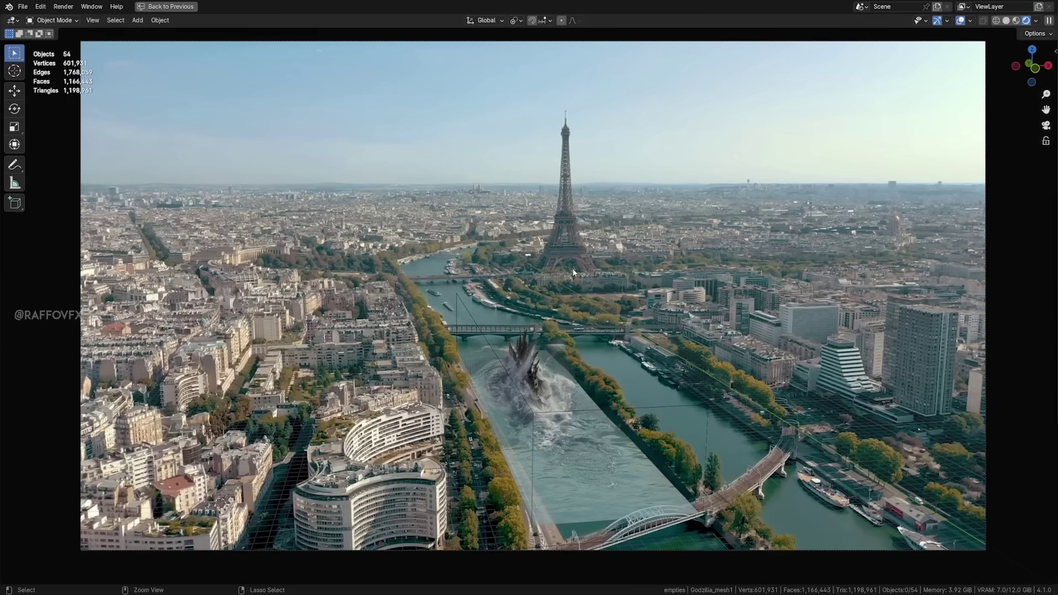
pyautogui.hotkey('ctrl', 'space')
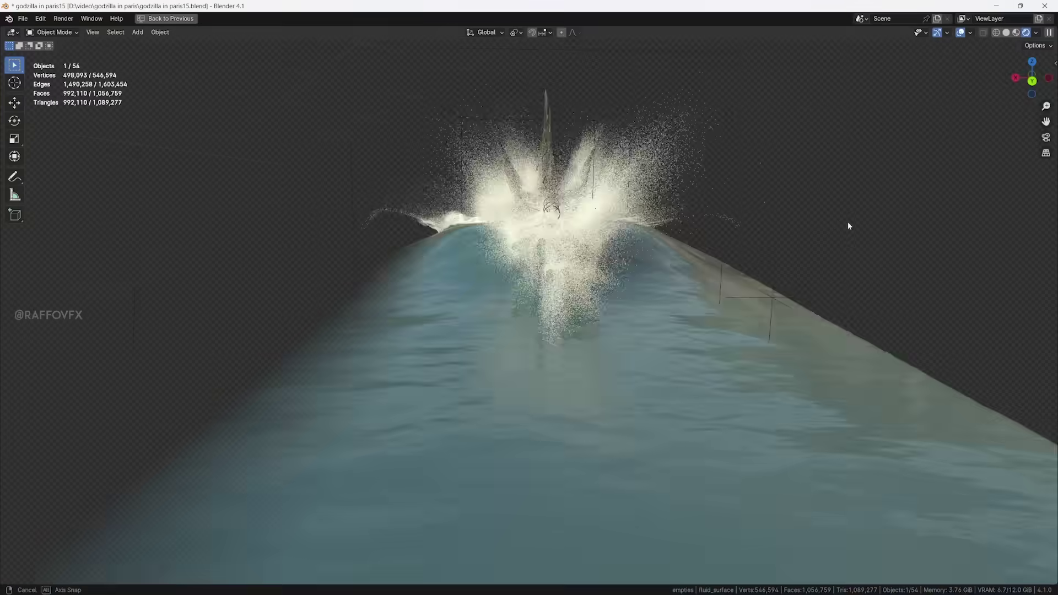
# Move the coordinates holdout godzilla empty to a new spot over the water surface
pyautogui.moveTo(848, 222); pyautogui.dragTo(366, 356, button='middle')
pyautogui.click(366, 356)
pyautogui.press('g')
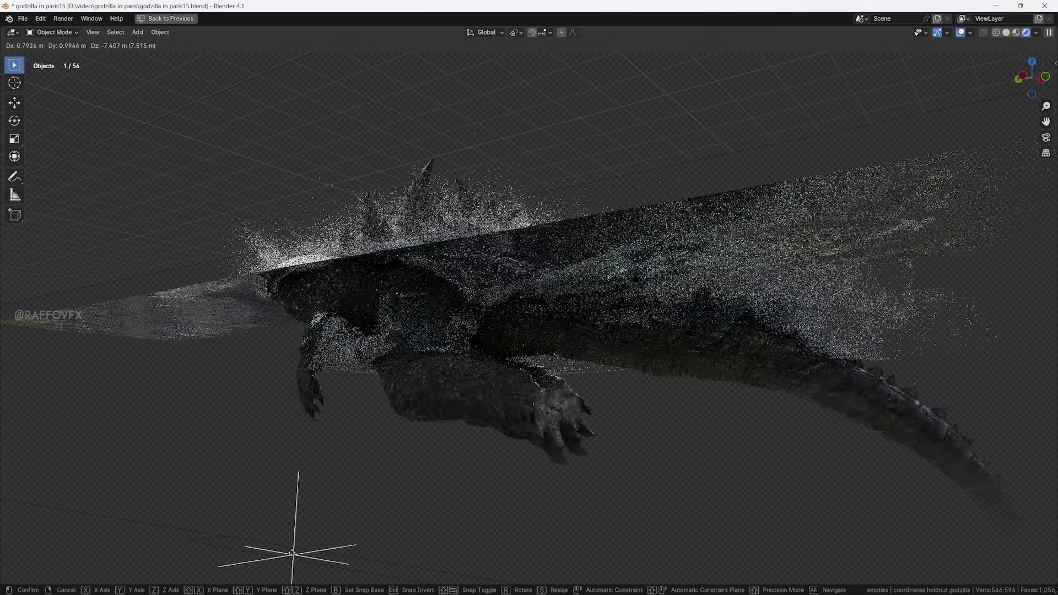
pyautogui.click(551, 275)
pyautogui.moveTo(551, 275); pyautogui.dragTo(685, 279, button='middle')
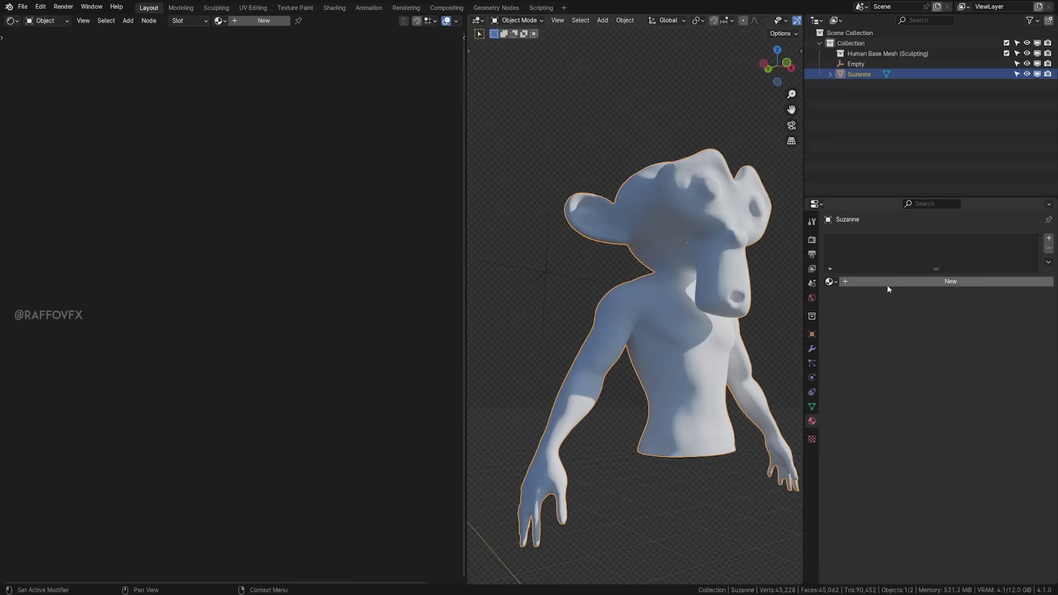
# Create a new red material for Suzanne and add a Transparent BSDF node
pyautogui.click(887, 281)
pyautogui.click(335, 382)
pyautogui.click(418, 295)
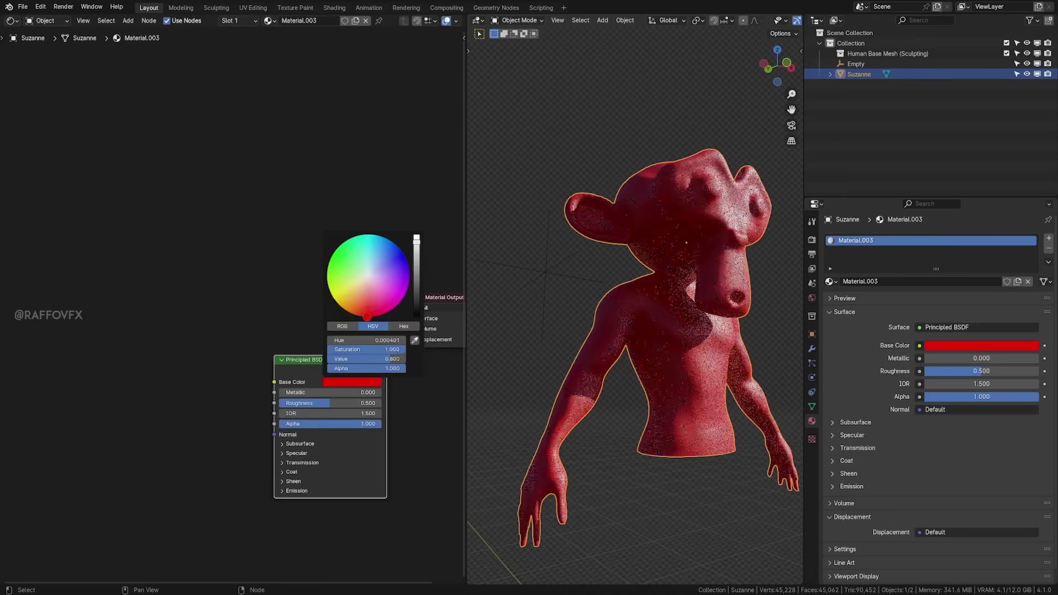
pyautogui.hotkey('shift', 'a')
pyautogui.press('Return')
pyautogui.click(342, 308)
# Add a Holdout node and a Mix Shader between Principled BSDF and the output
pyautogui.hotkey('shift', 'a')
pyautogui.write('holdo')
pyautogui.press('Return')
pyautogui.click(342, 254)
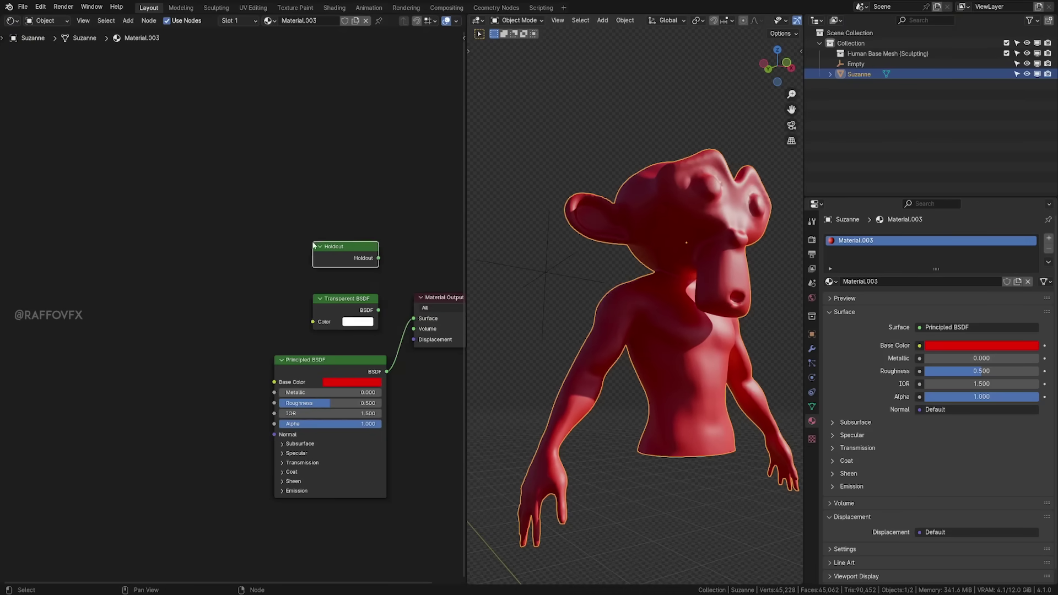
pyautogui.scroll(1, 342, 331)
pyautogui.hotkey('shift', 'a')
pyautogui.press('Return')
pyautogui.click(324, 285)
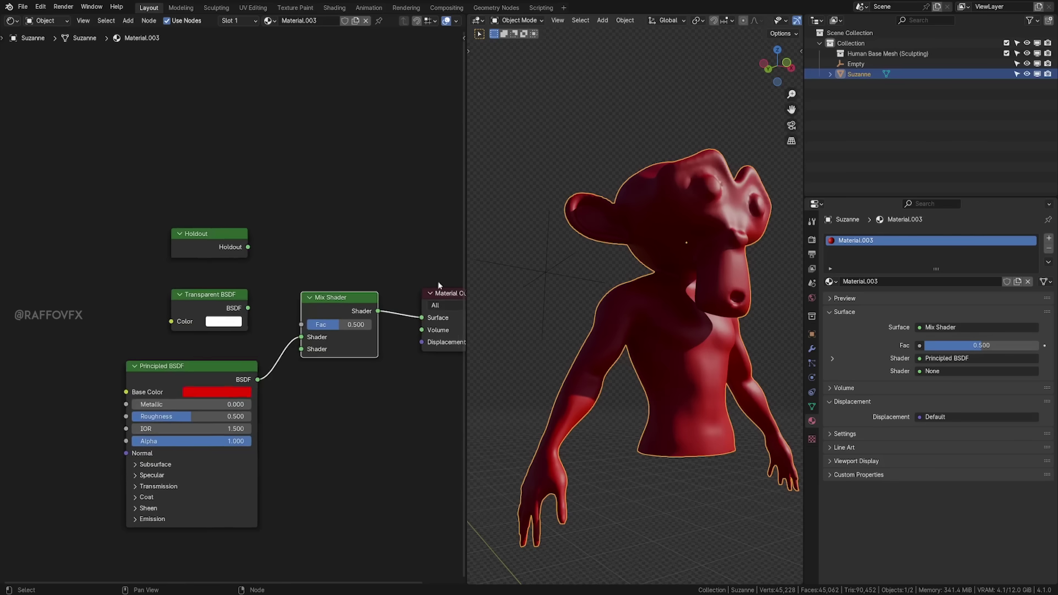
# Add a Gradient Texture and wire Transparent BSDF into the Mix Shader's second input
pyautogui.hotkey('shift', 'a')
pyautogui.write('gradient')
pyautogui.press('Return')
pyautogui.moveTo(269, 300); pyautogui.dragTo(322, 340)
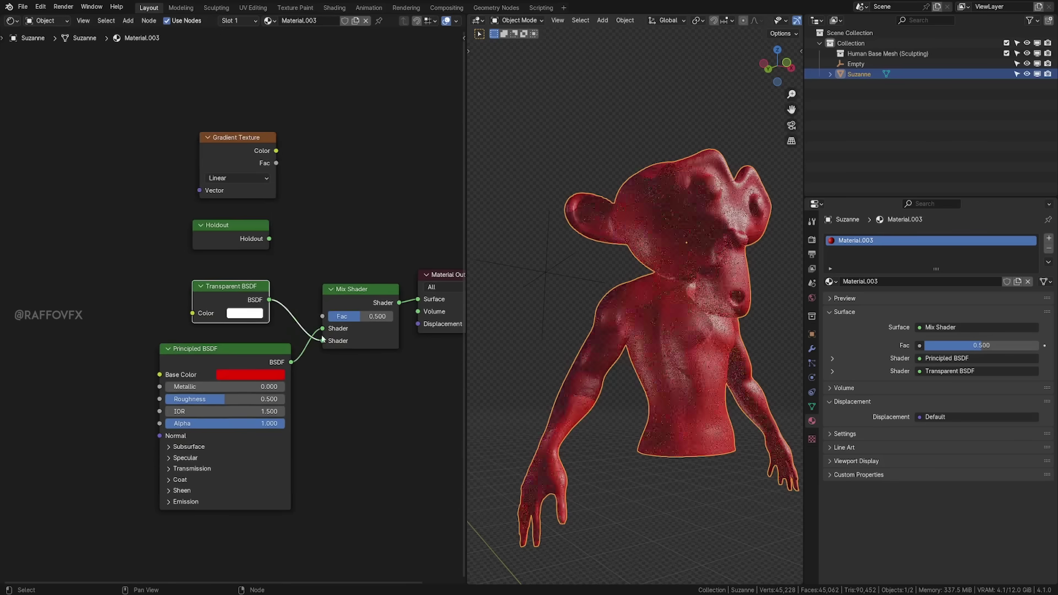
# Drive the gradient with Object texture coordinates from the Empty via Ctrl+T mapping
pyautogui.hotkey('ctrl', 't')
pyautogui.scroll(3, 0, 109)
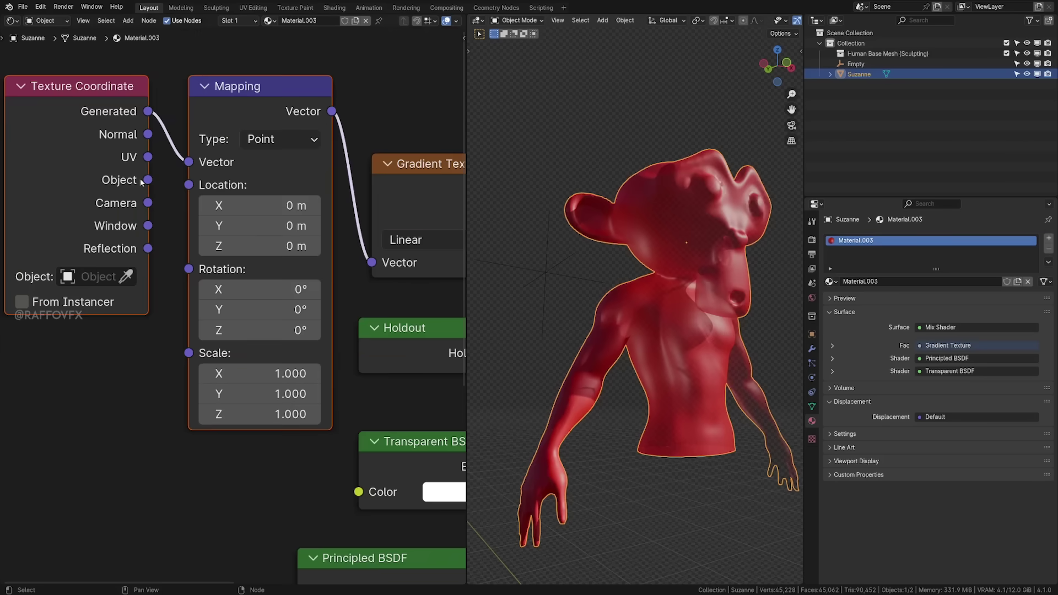
pyautogui.moveTo(169, 173); pyautogui.dragTo(186, 163)
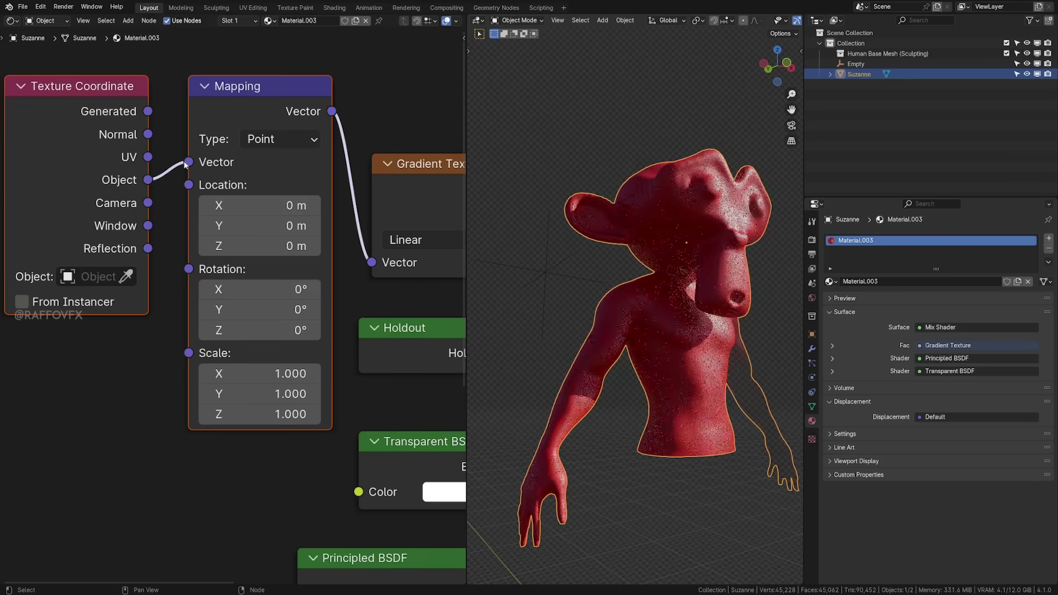
pyautogui.click(92, 274)
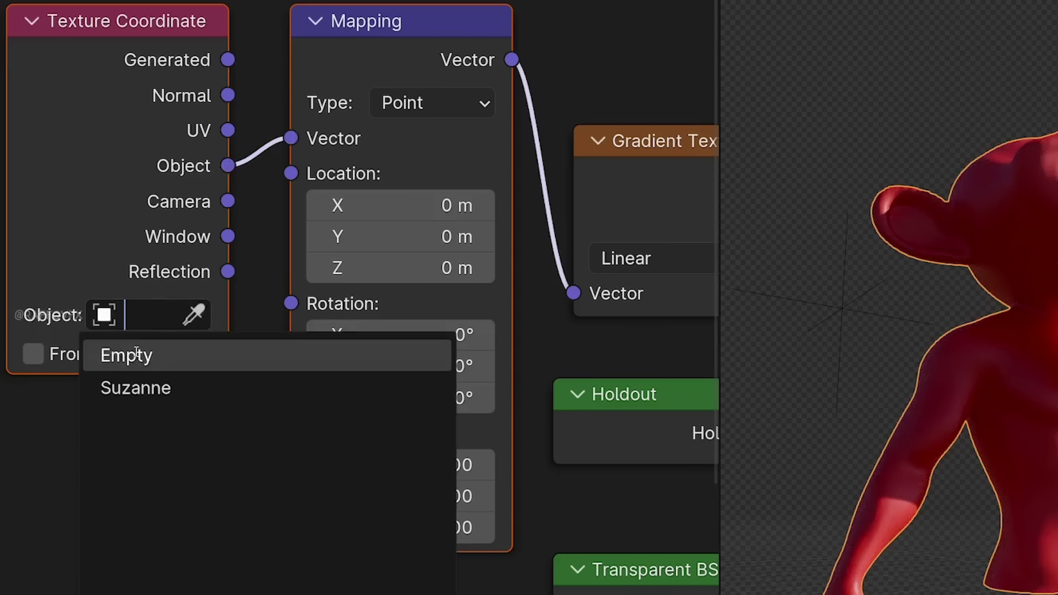
pyautogui.click(137, 355)
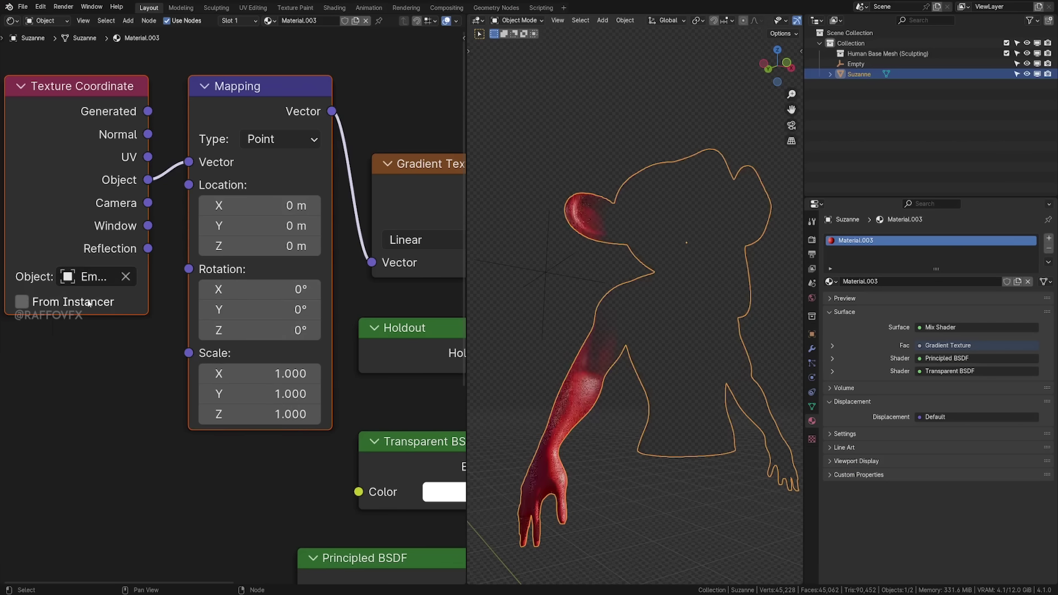
# Rotate the Empty to tilt the gradient mask, then begin scaling it
pyautogui.click(527, 271)
pyautogui.press('r')
pyautogui.click(586, 301)
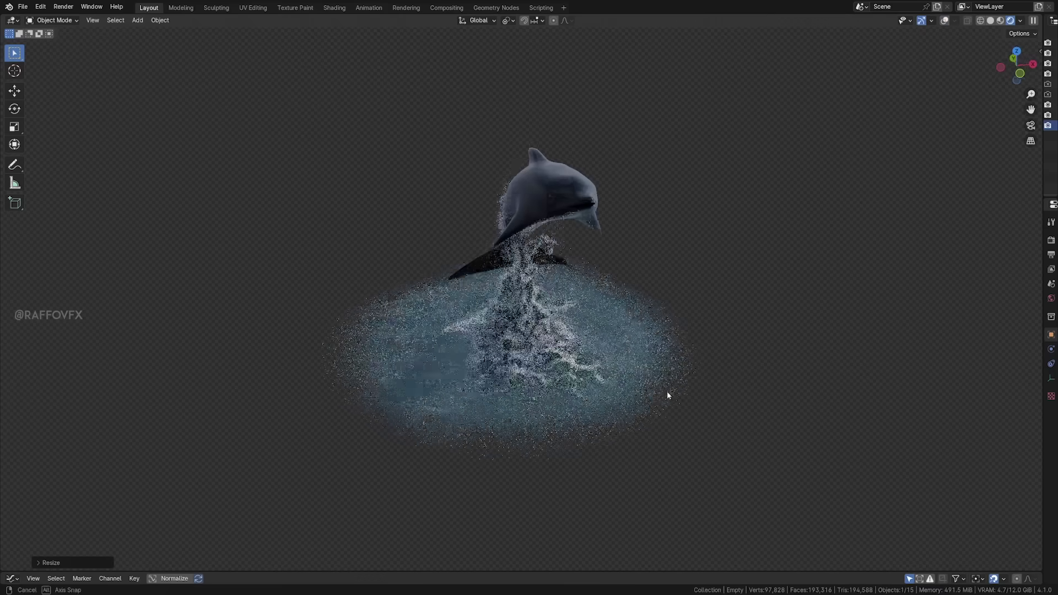
pyautogui.moveTo(667, 395); pyautogui.dragTo(645, 377, button='middle')
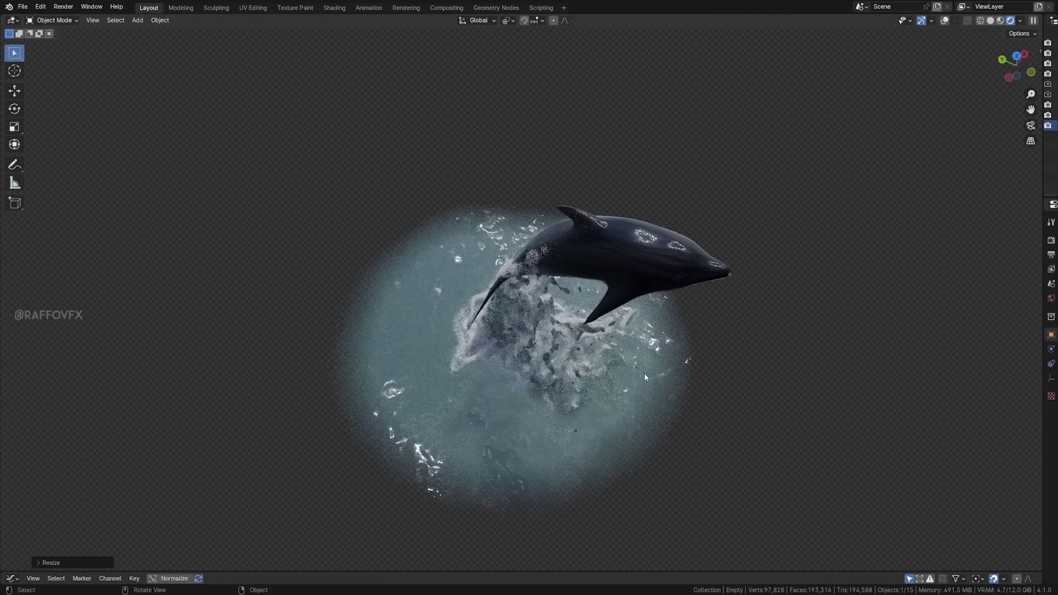
pyautogui.press('s')
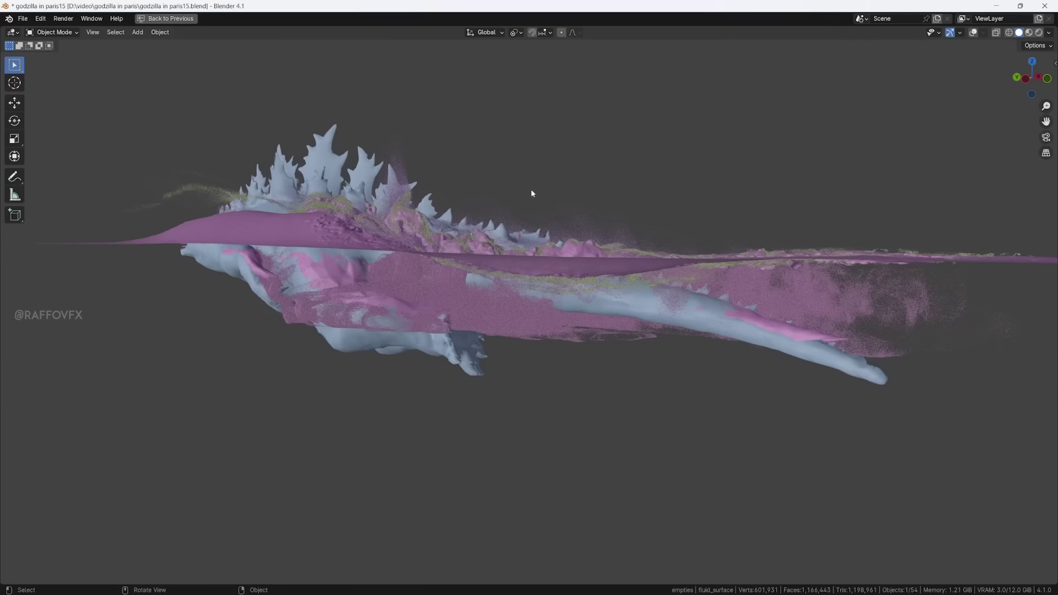
# Show the FLIP Fluids sidebar tab and expand Geometry Node Tools to reveal Initialize Motion Blur
pyautogui.moveTo(532, 193); pyautogui.dragTo(540, 254, button='middle')
pyautogui.press('n')
pyautogui.click(844, 276)
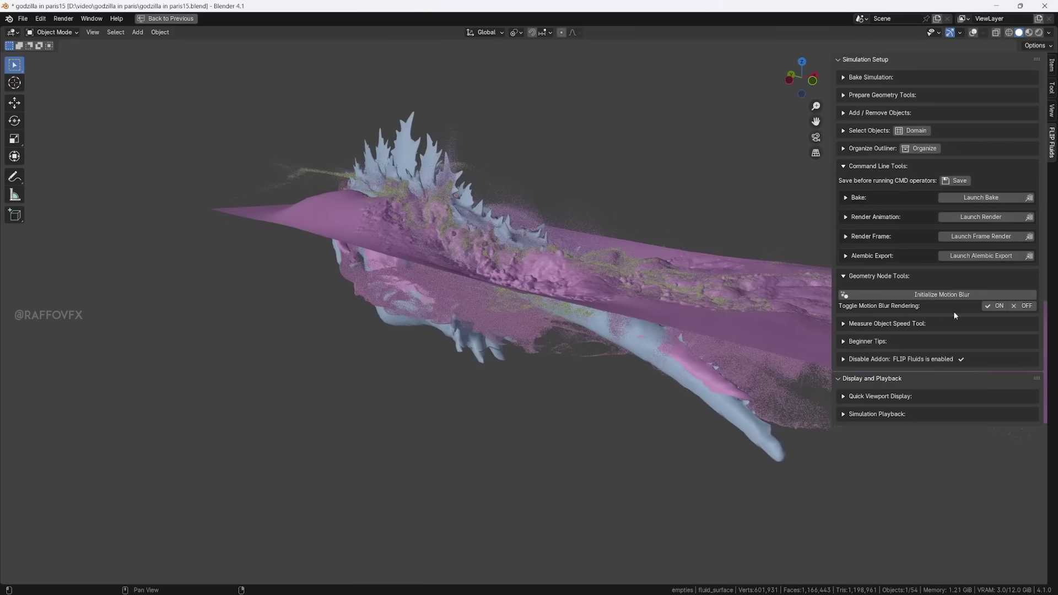